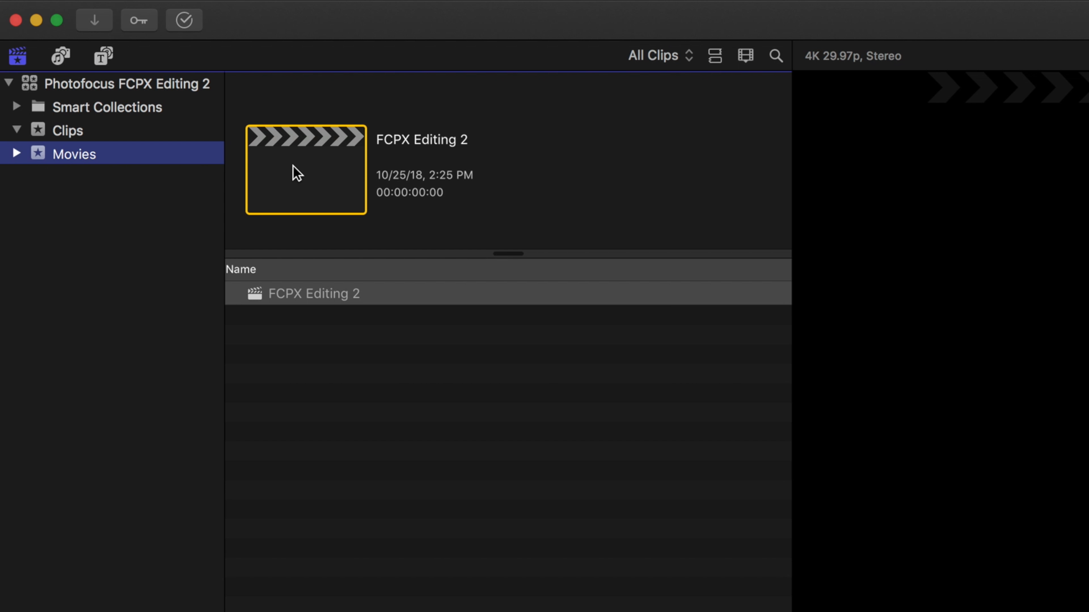
Open the FCPX Editing 2 project and place the "Alleyway escape edited and graded 1" clip at the start of the timeline
double_click(299, 300)
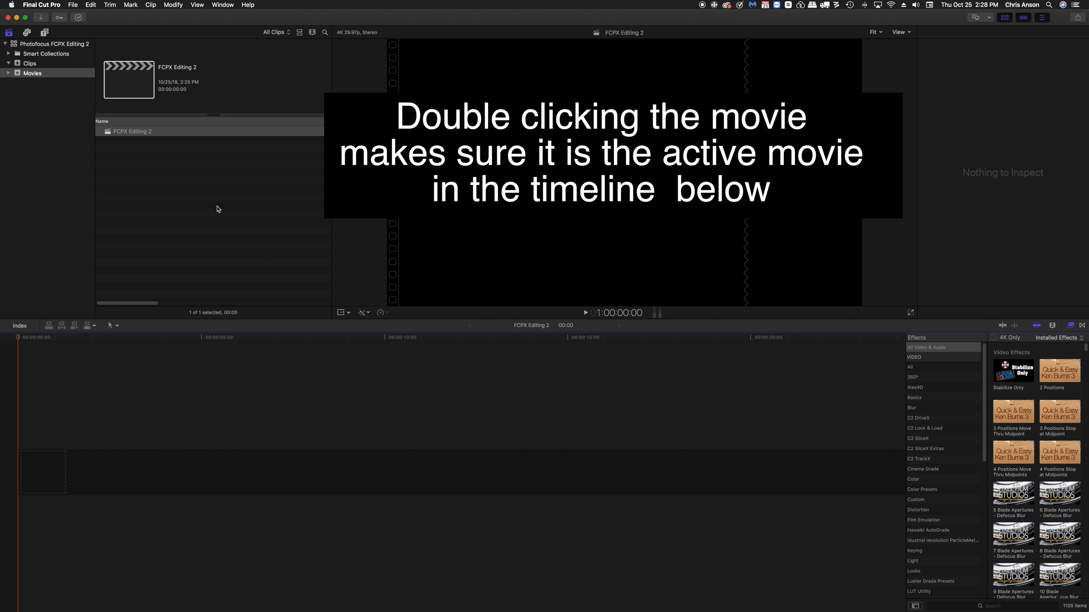
left_click(27, 63)
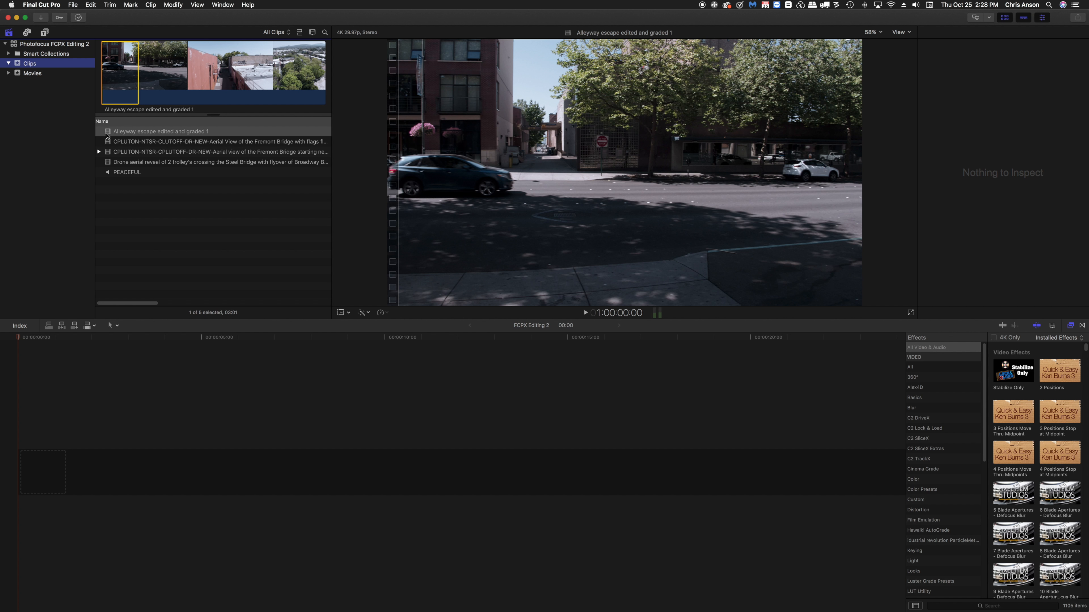
left_click_drag(121, 77, 35, 473)
key("super+6")
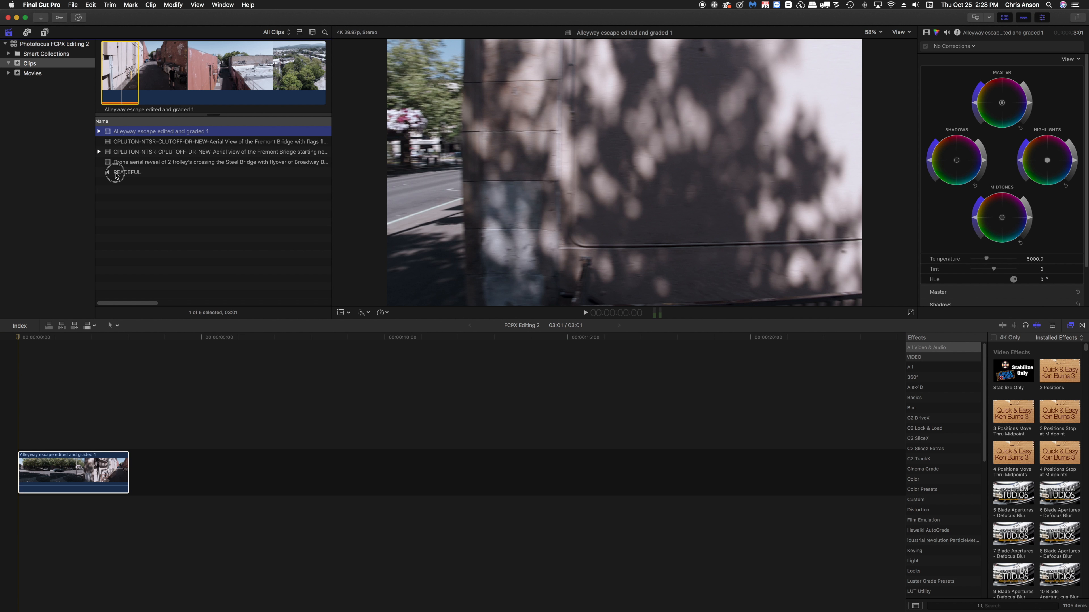
Attach the PEACEFUL music track beneath the Alleyway clip at the start of the timeline
left_click(113, 174)
left_click_drag(110, 175, 37, 511)
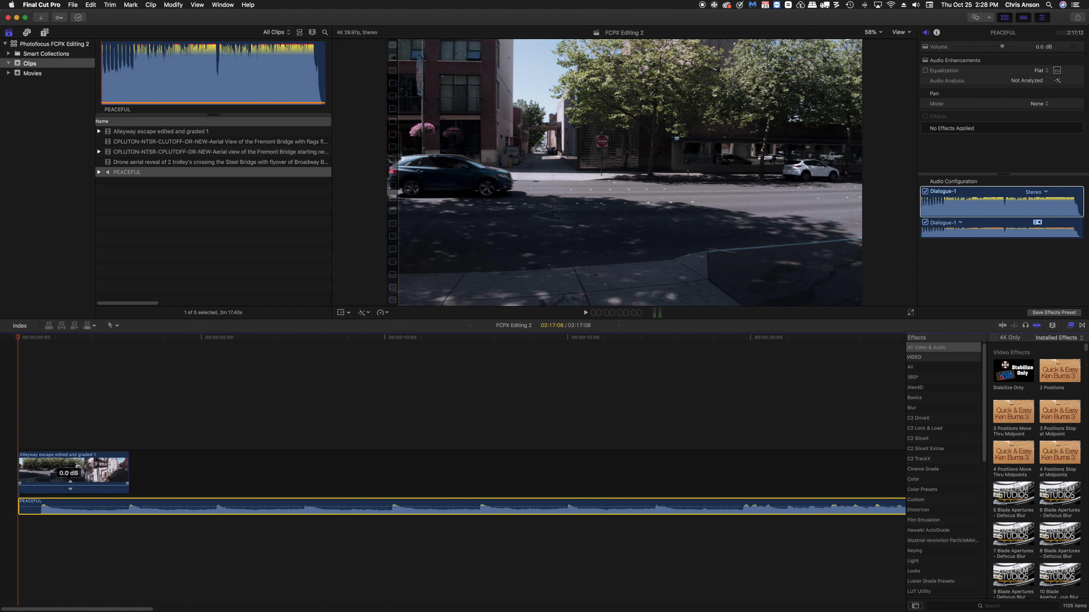
left_click(74, 476)
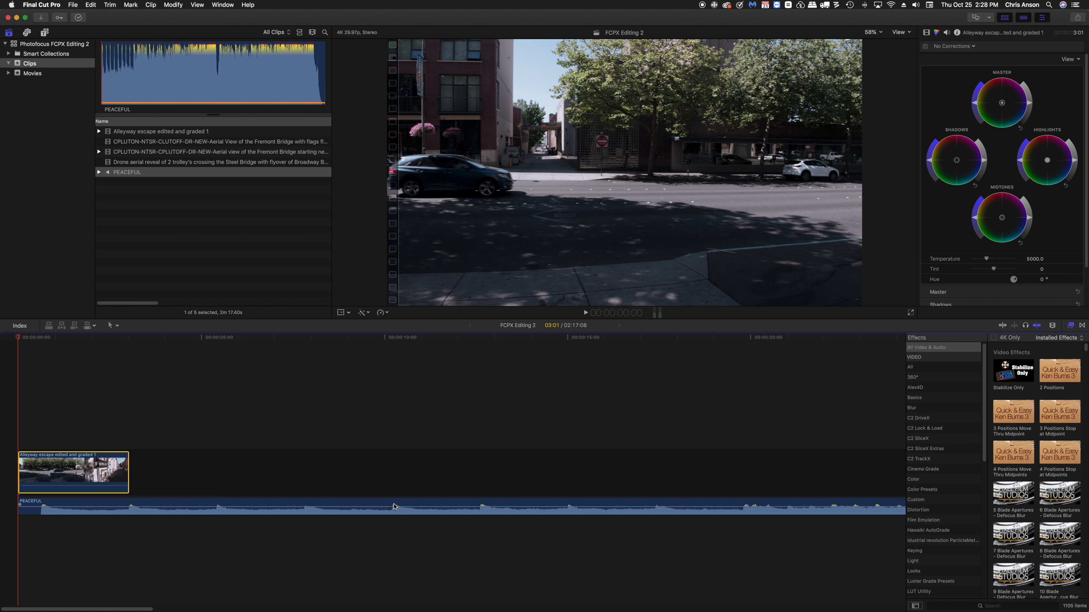
scroll(449, 505, "right", 1)
scroll(449, 505, "left", 1)
Play the PEACEFUL track and add markers to it at its first six waveform peaks
left_click(75, 502)
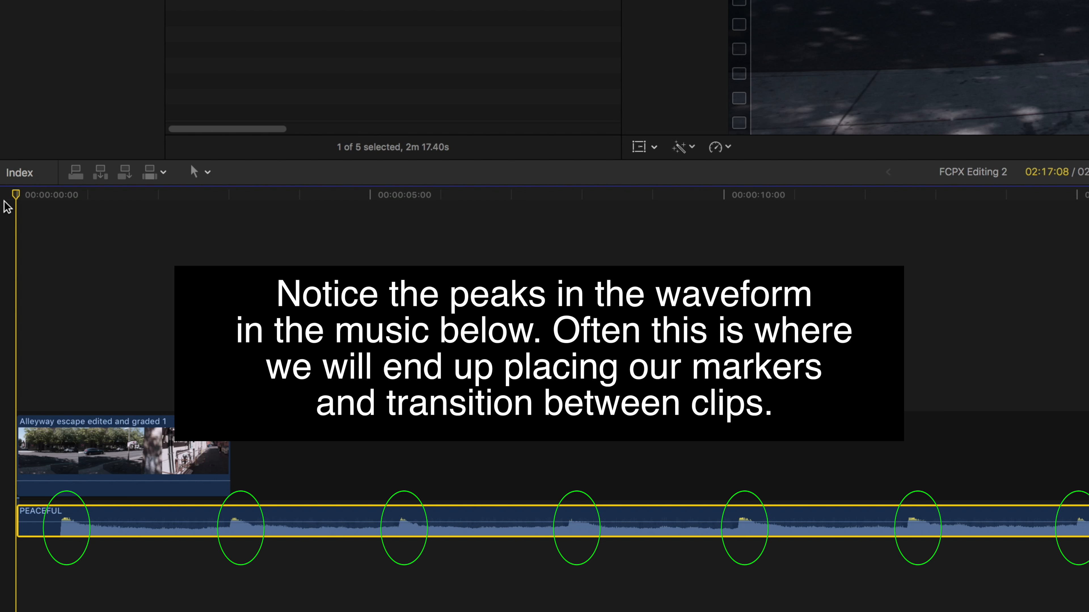
key("space")
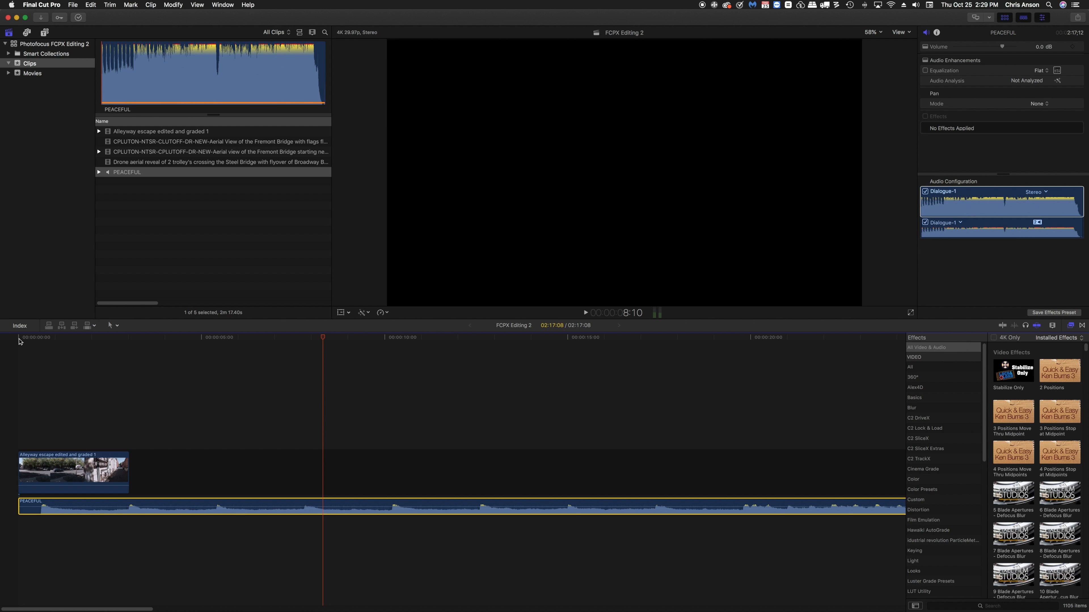
left_click_drag(19, 341, 41, 343)
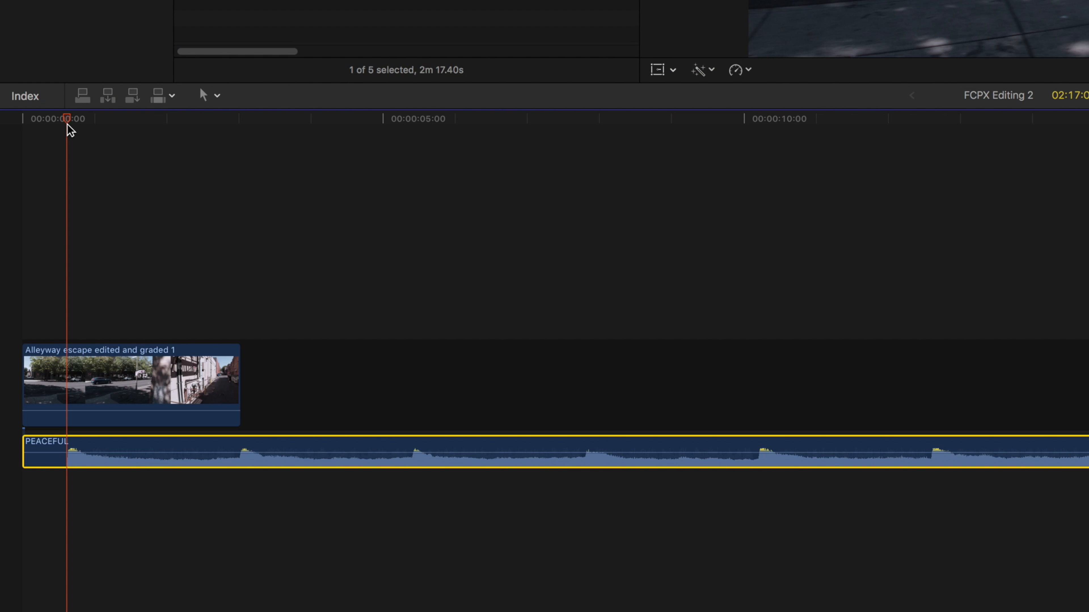
key("m")
left_click_drag(68, 121, 241, 127)
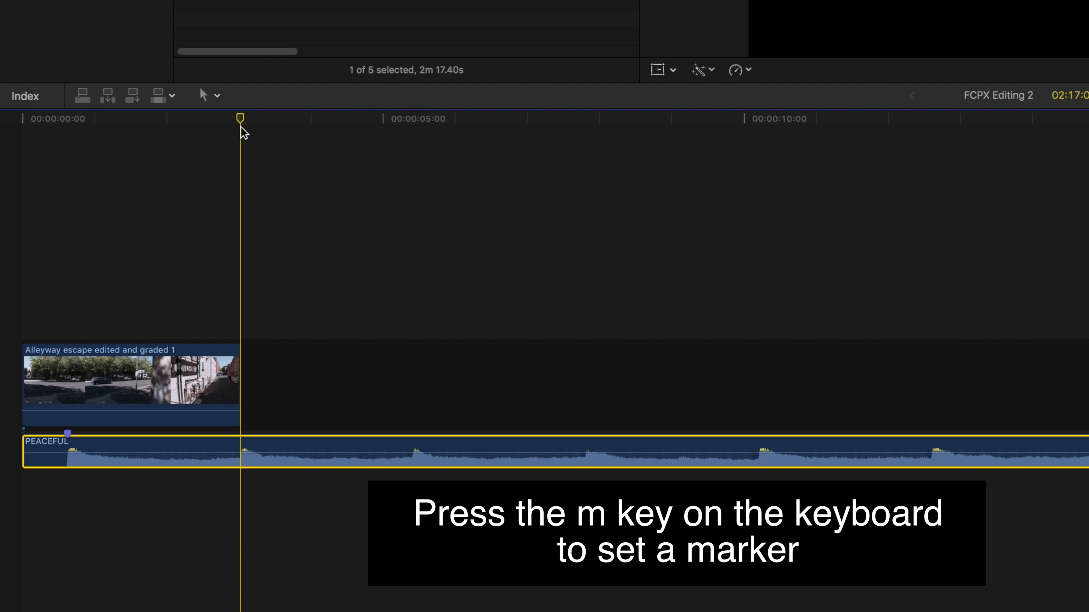
left_click_drag(408, 128, 586, 127)
key("m")
key("m")
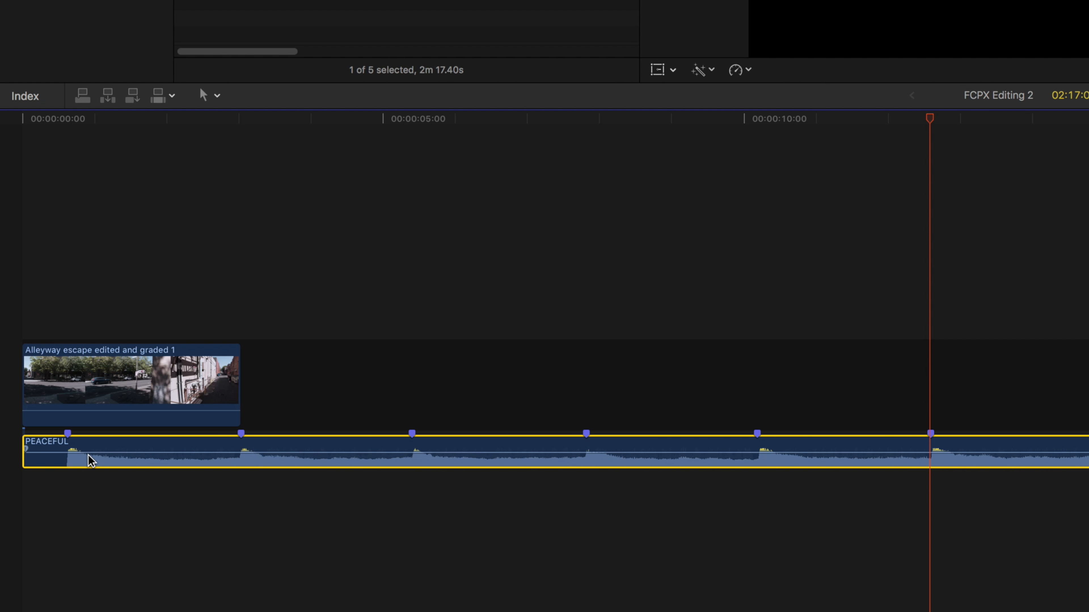
Lift the Alleyway clip from the storyline and, with snapping on, move its start to the first music marker
left_click_drag(84, 400, 114, 390)
right_click(116, 391)
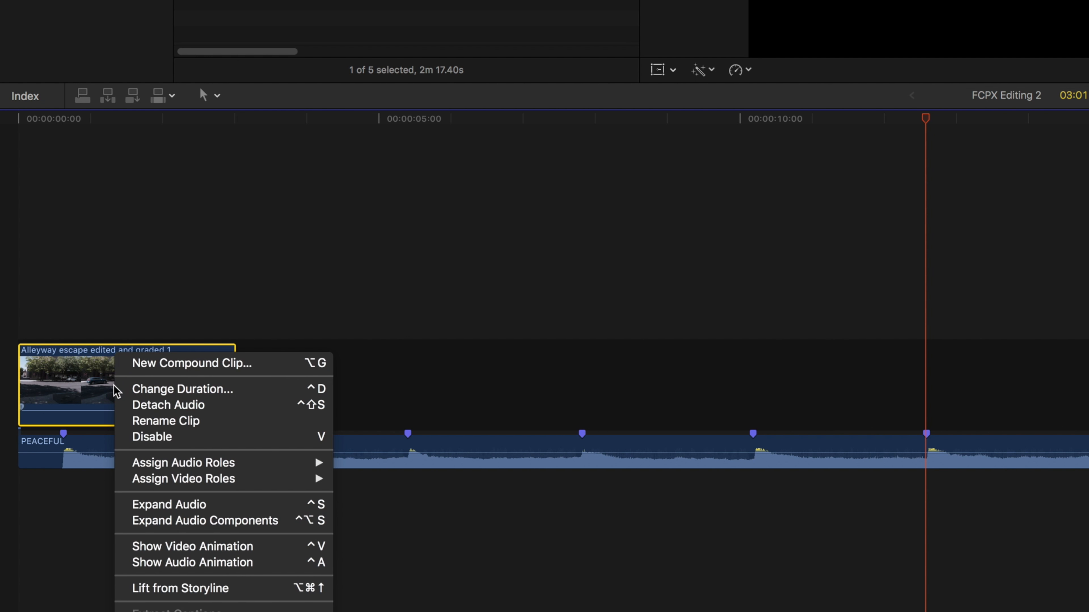
left_click(215, 589)
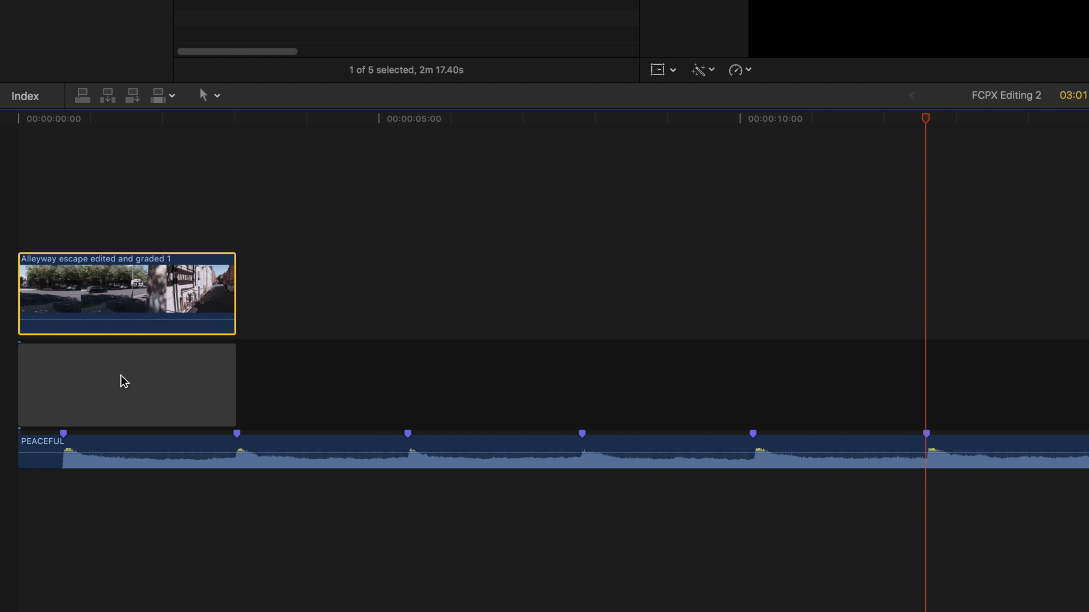
left_click_drag(39, 288, 88, 295)
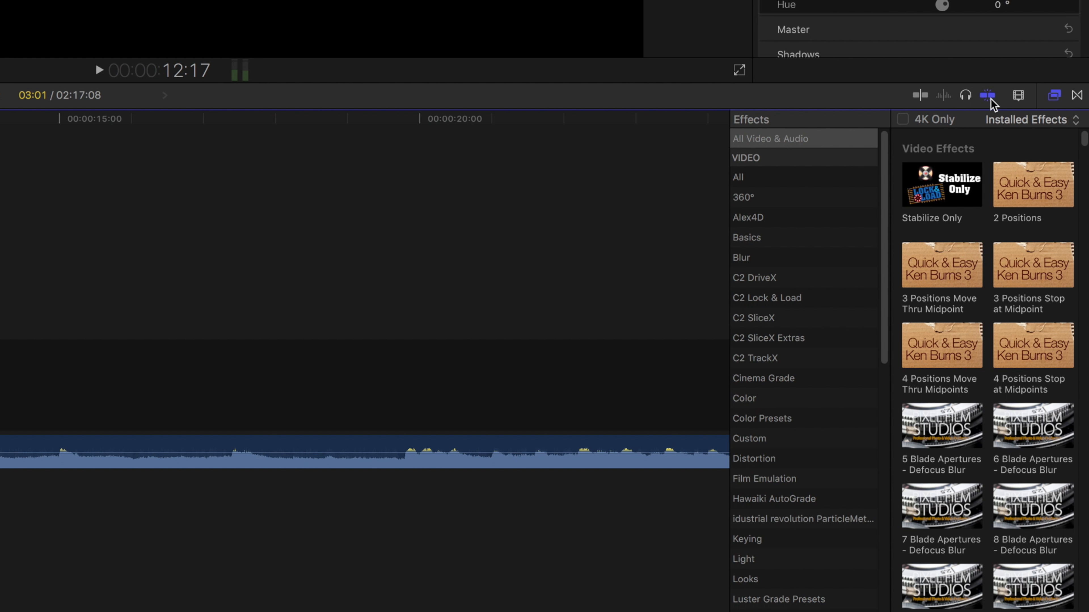
left_click(989, 99)
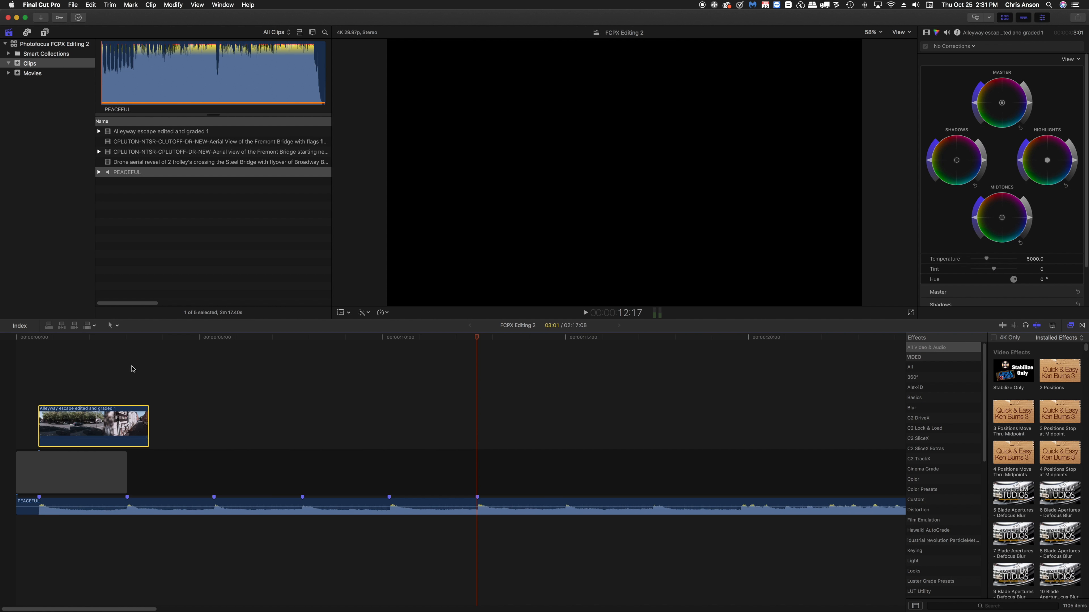
Mark a range of the Fremont Bridge clip with flags as a favorite and add it to the storyline at the second marker
left_click(126, 338)
mouse_move(126, 338)
left_mouse_down()
mouse_move(214, 345)
mouse_move(126, 346)
left_mouse_up()
left_click(146, 141)
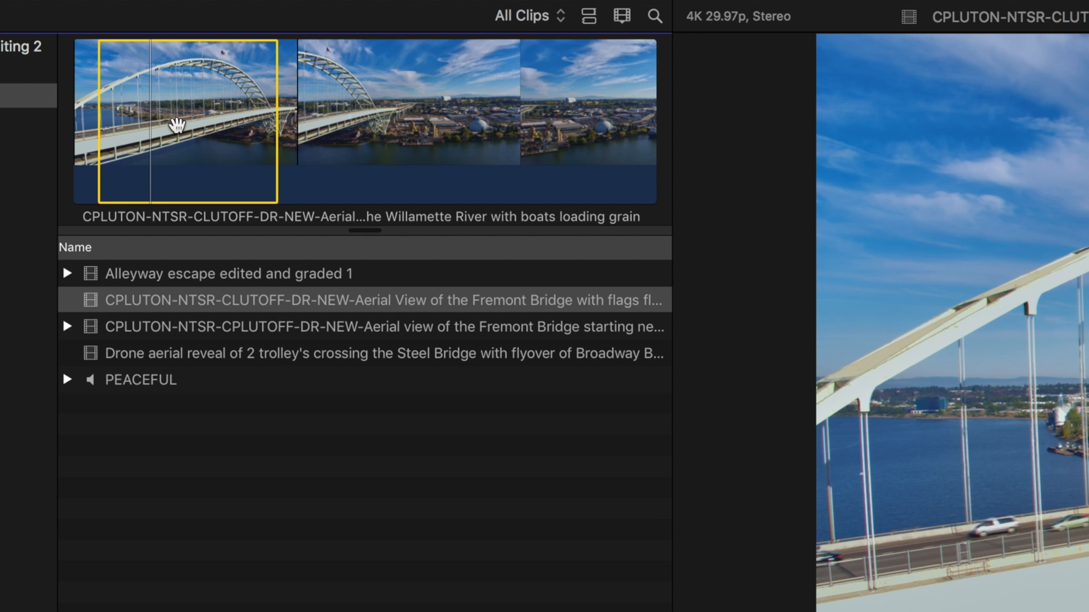
key("f")
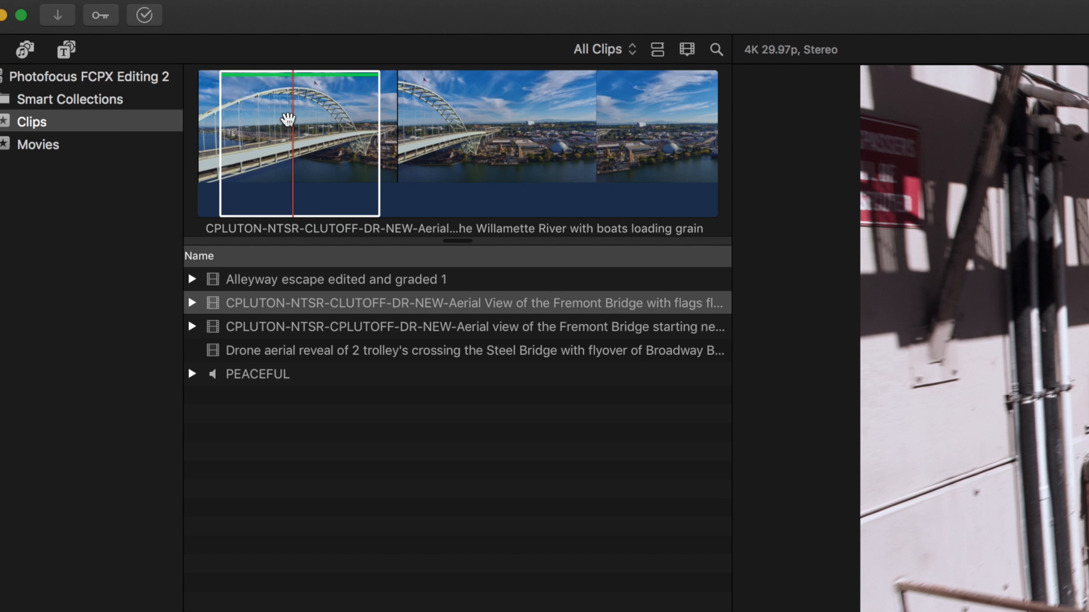
left_click(174, 104)
left_click_drag(287, 128, 275, 611)
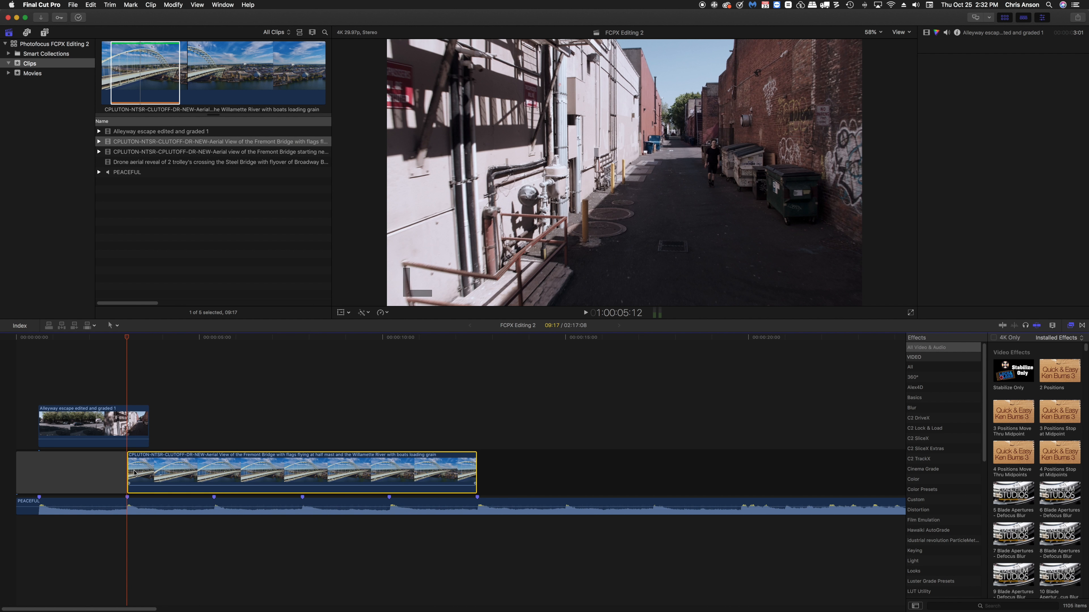
key("cmd+6")
Trim the end of the lifted Alleyway clip to the second music marker
left_click_drag(129, 341, 125, 364)
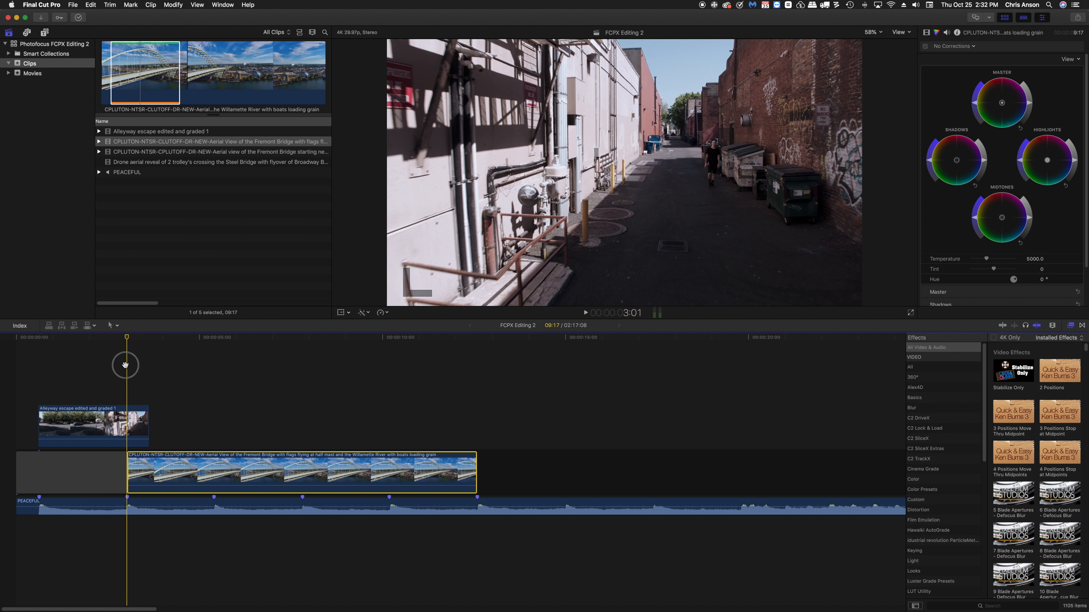
mouse_move(126, 339)
left_mouse_down()
mouse_move(114, 337)
mouse_move(127, 340)
left_mouse_up()
left_click(138, 412)
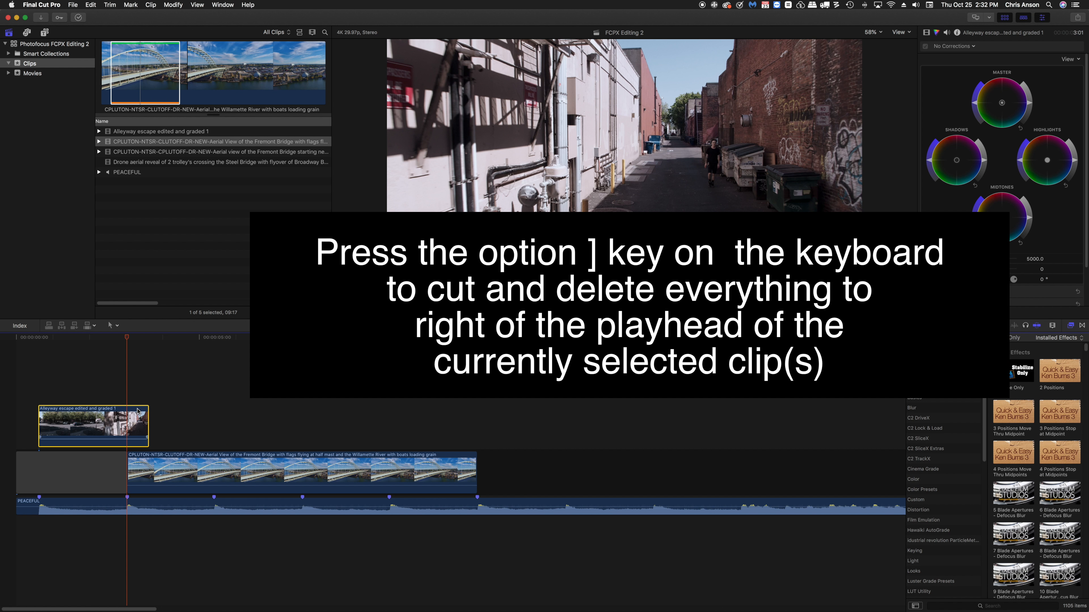
key("alt+bracketright")
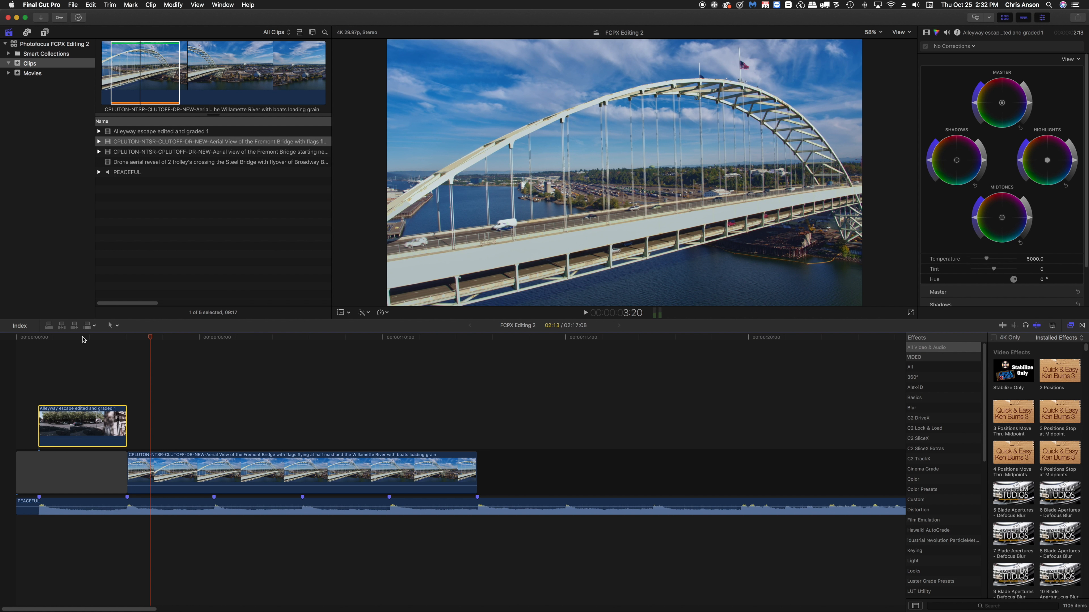
Play back the cut and trim the end of the Fremont Bridge clip to the third music marker
left_click(84, 340)
key("space")
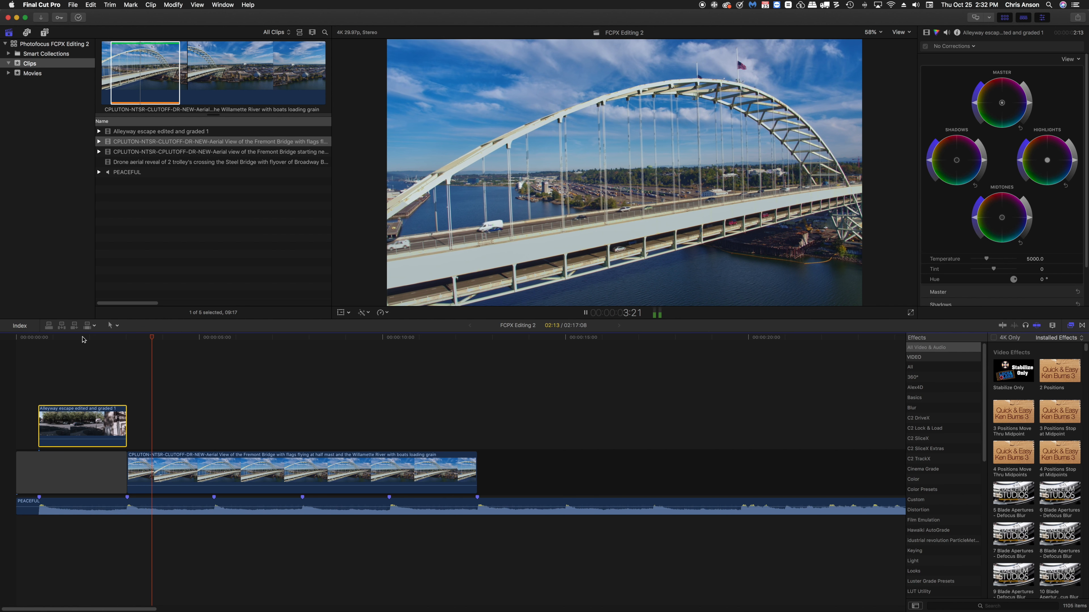
left_click(243, 465)
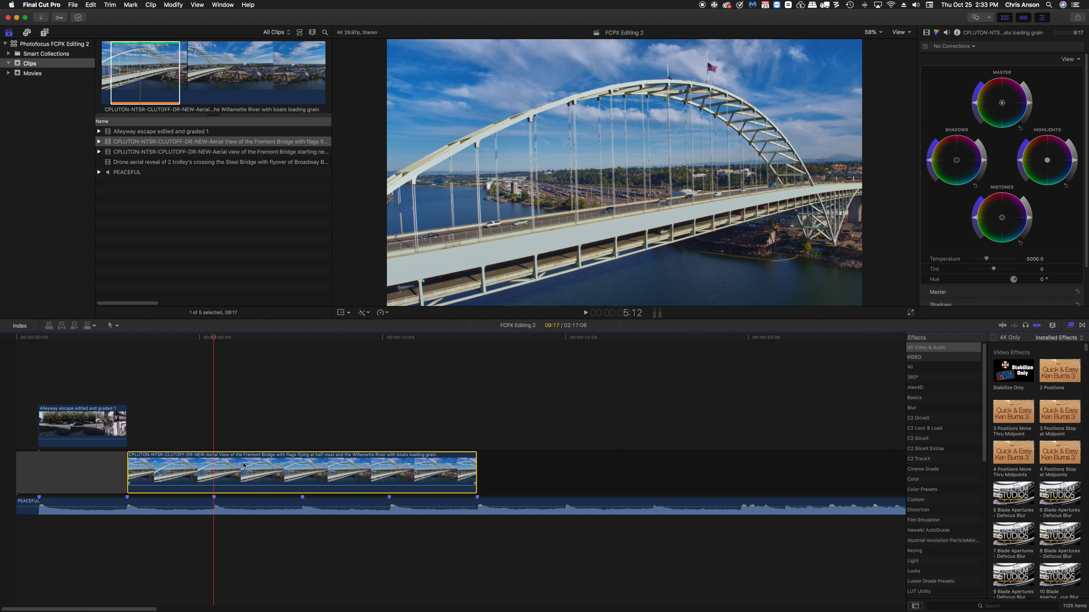
key("alt+bracketright")
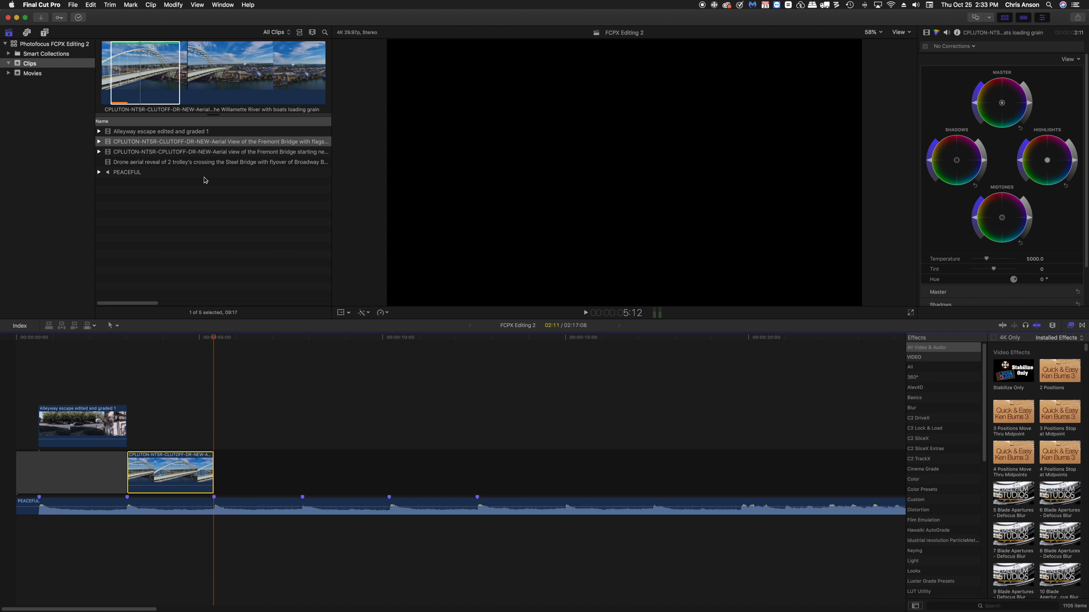
Turn on skimming and set in and out points around a range near the end of the same Fremont Bridge source clip
left_click(146, 145)
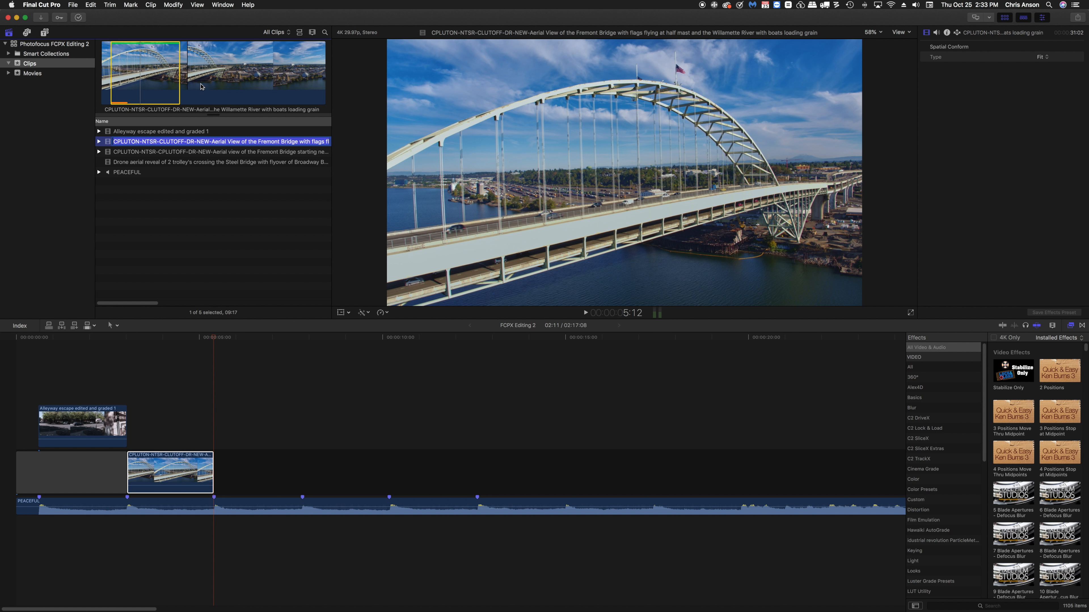
left_click_drag(216, 88, 237, 89)
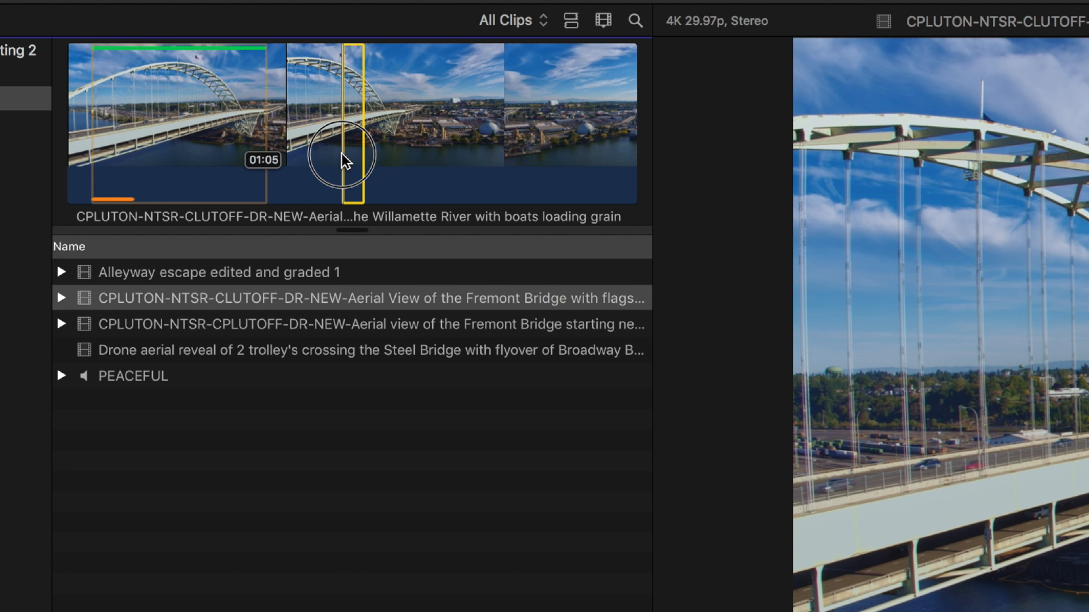
left_click_drag(410, 158, 524, 158)
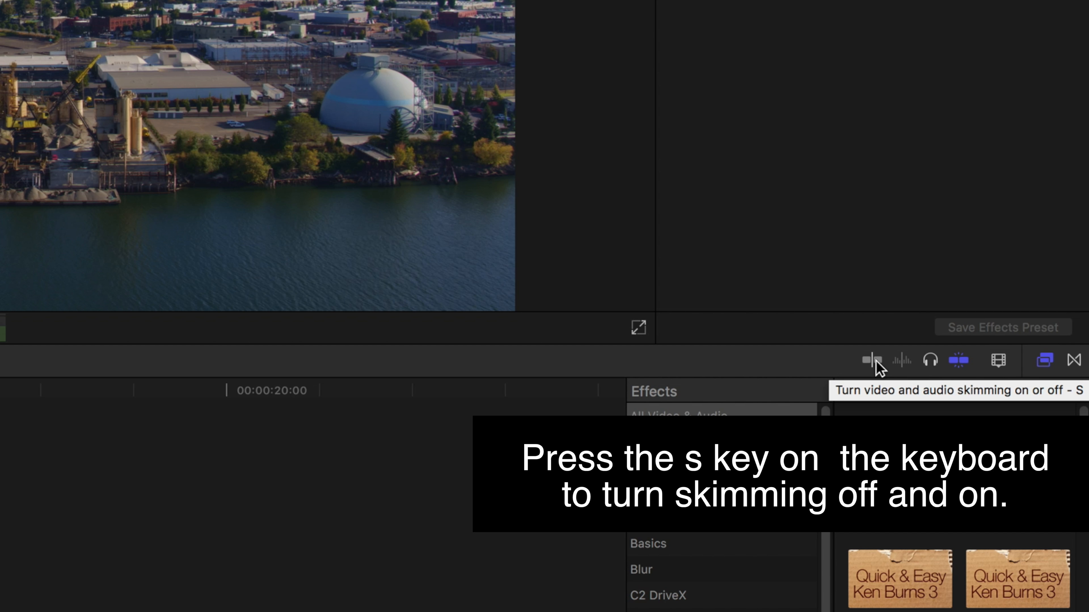
left_click(876, 361)
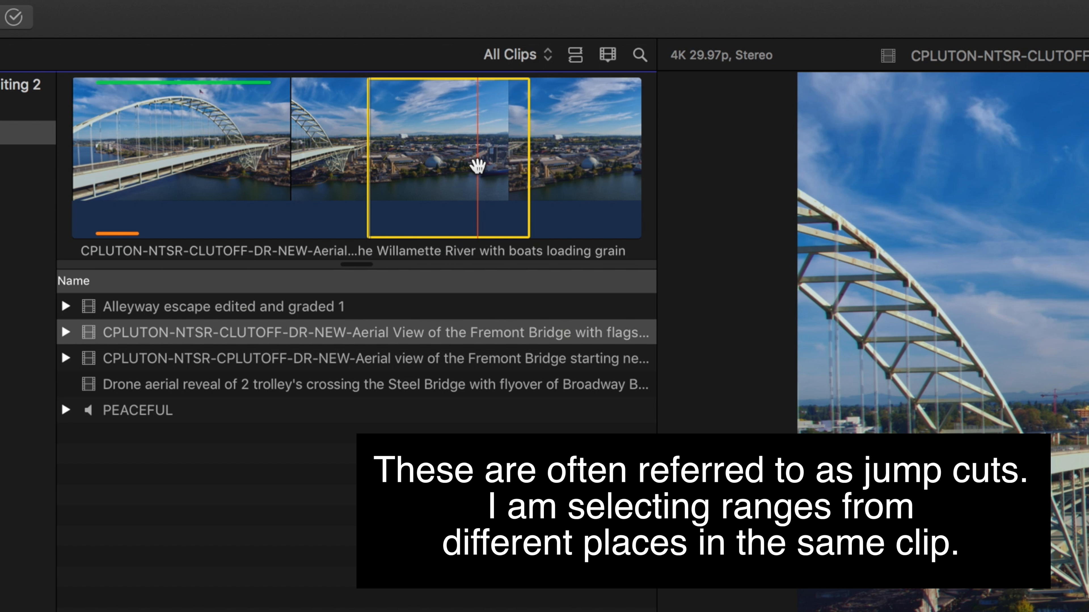
key("i")
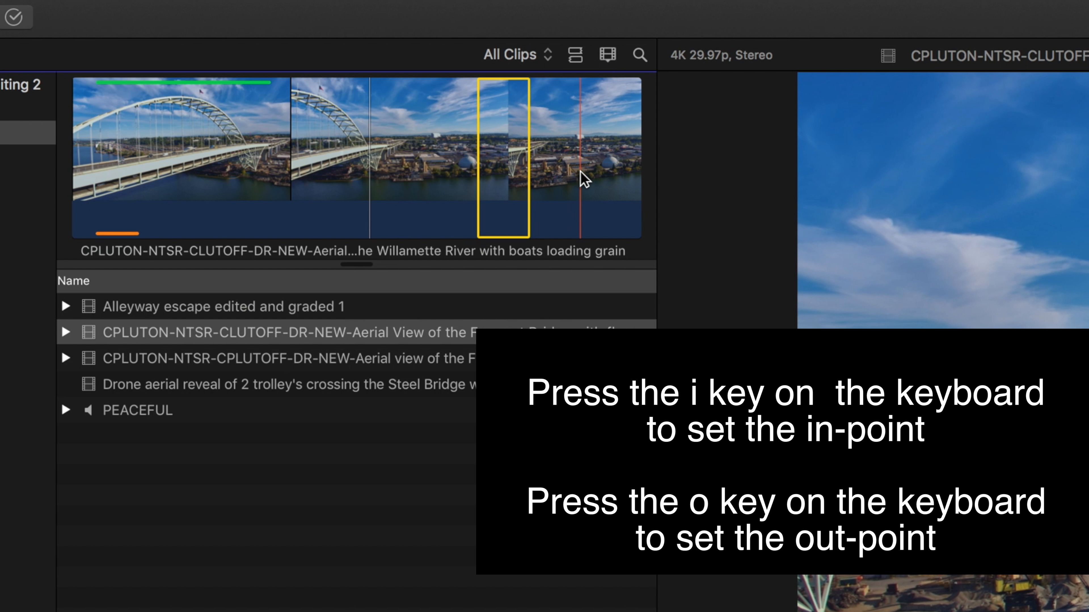
key("o")
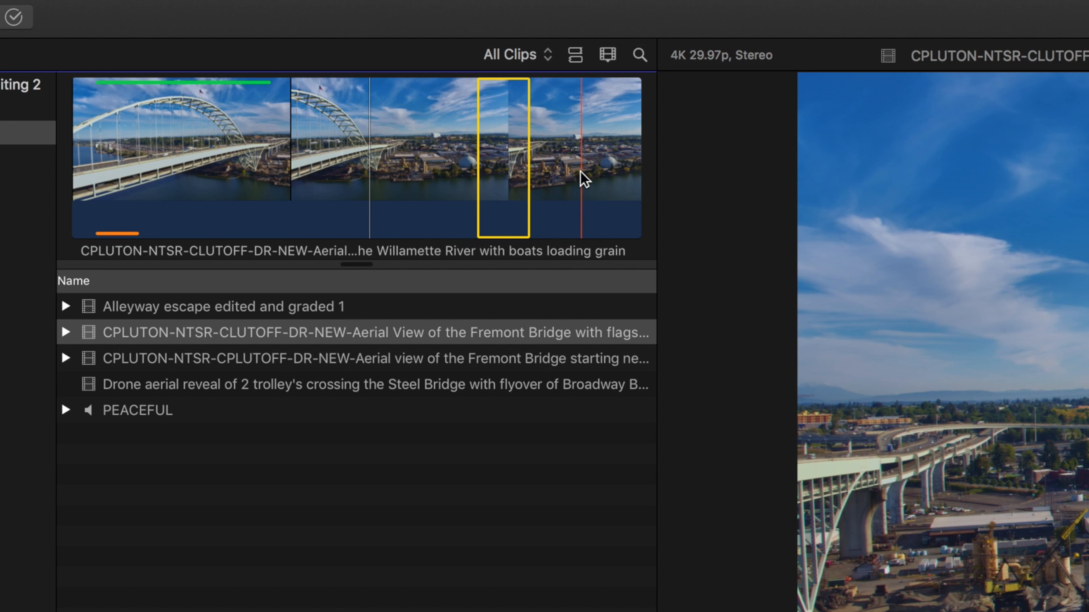
Append the new bridge range to the storyline and trim its end at the fourth music marker
left_click_drag(569, 167, 393, 356)
key("space")
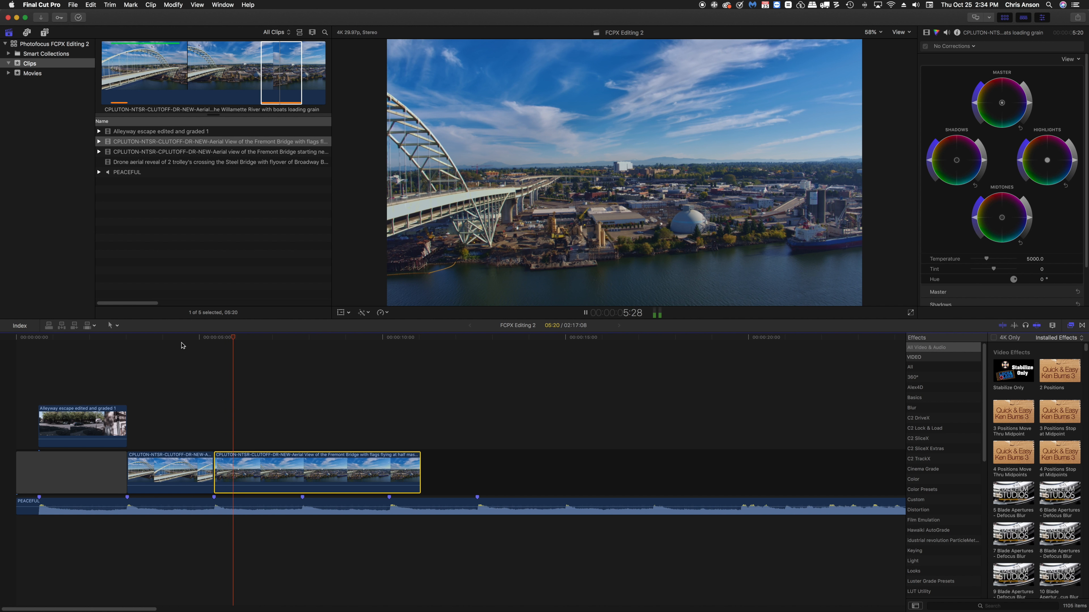
key("space")
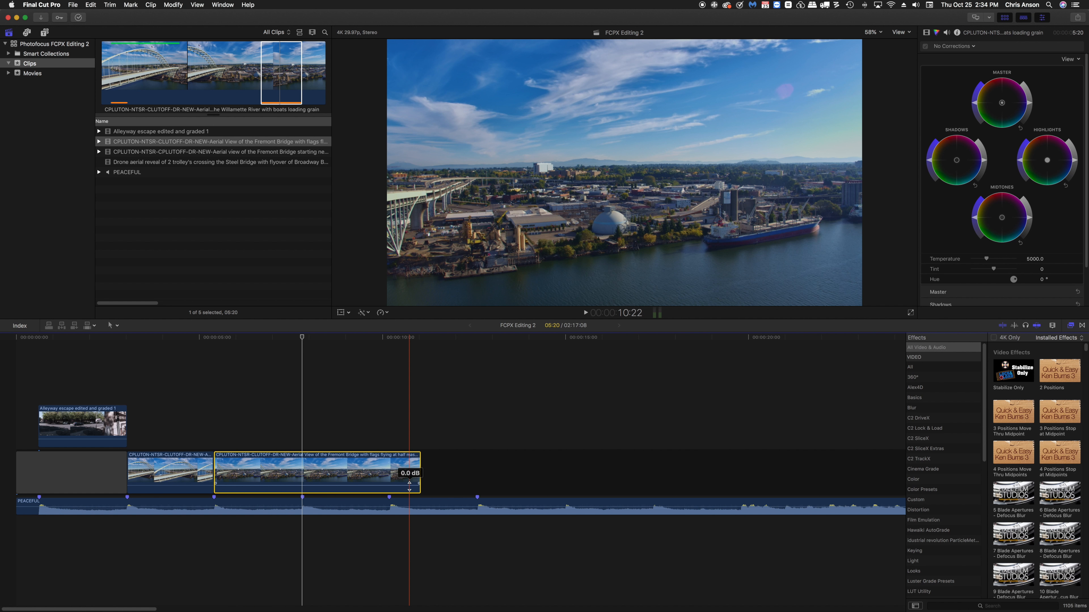
key("alt+]")
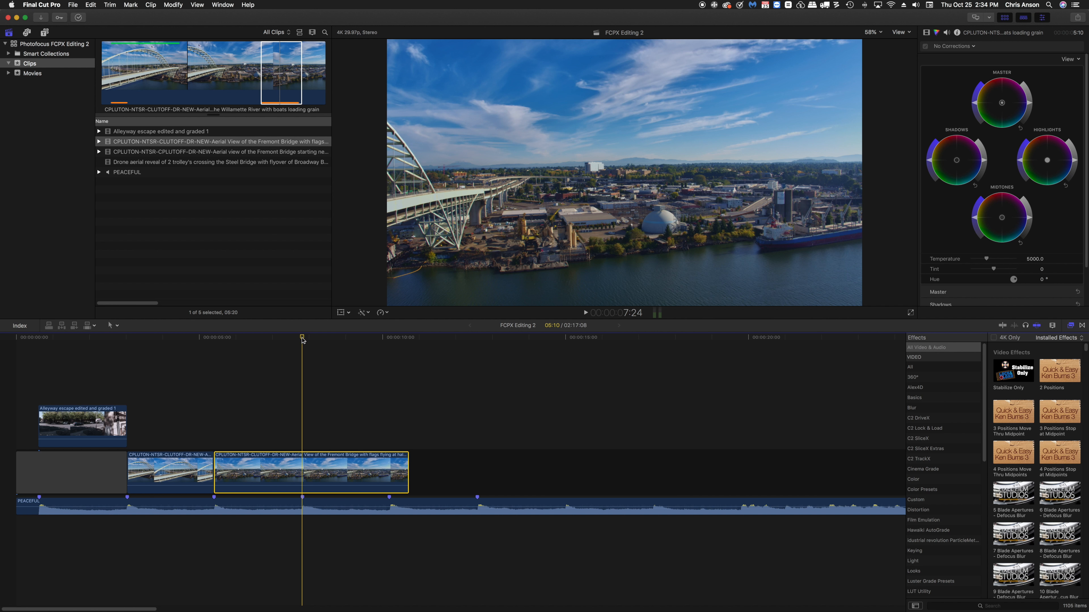
key("alt+]")
mouse_move(302, 347)
left_mouse_down()
mouse_move(168, 346)
mouse_move(298, 355)
left_mouse_up()
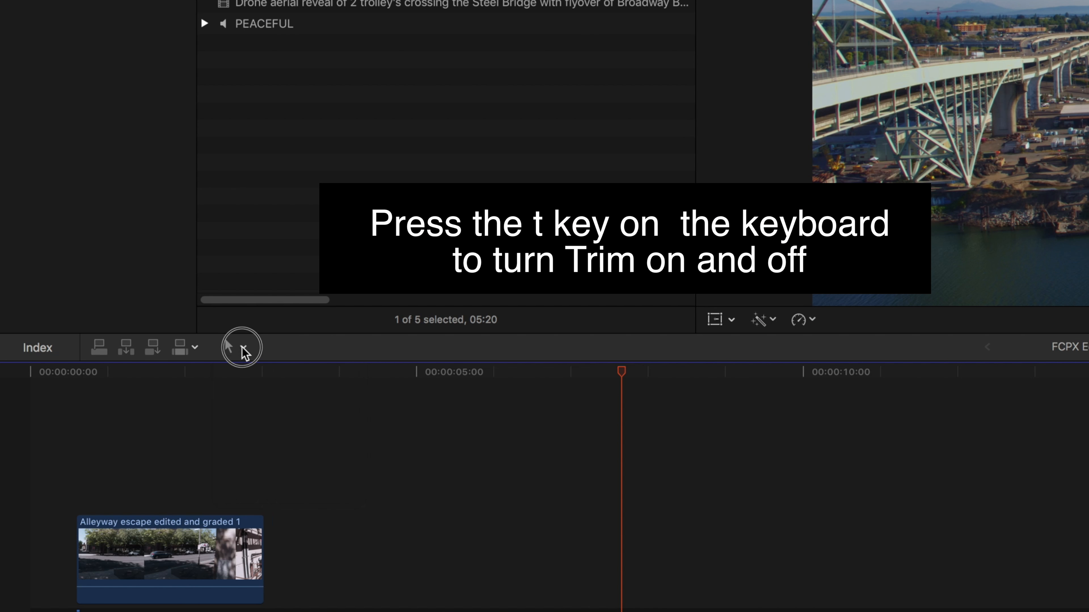
Slip the footage inside the second Fremont Bridge clip with the Trim tool so it shows a later part of the shot
left_click(243, 349)
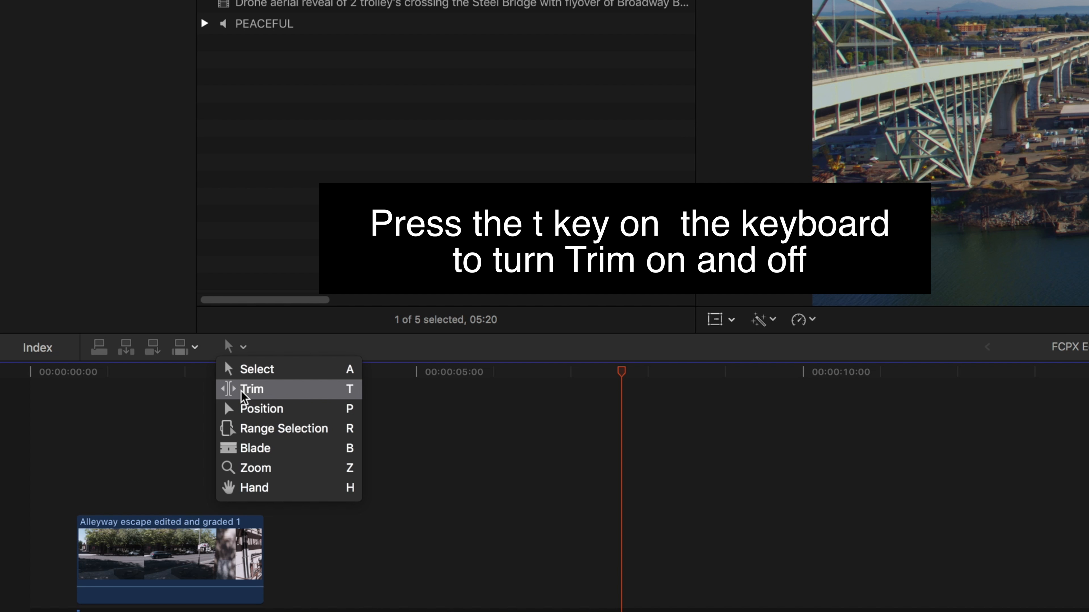
left_click(353, 395)
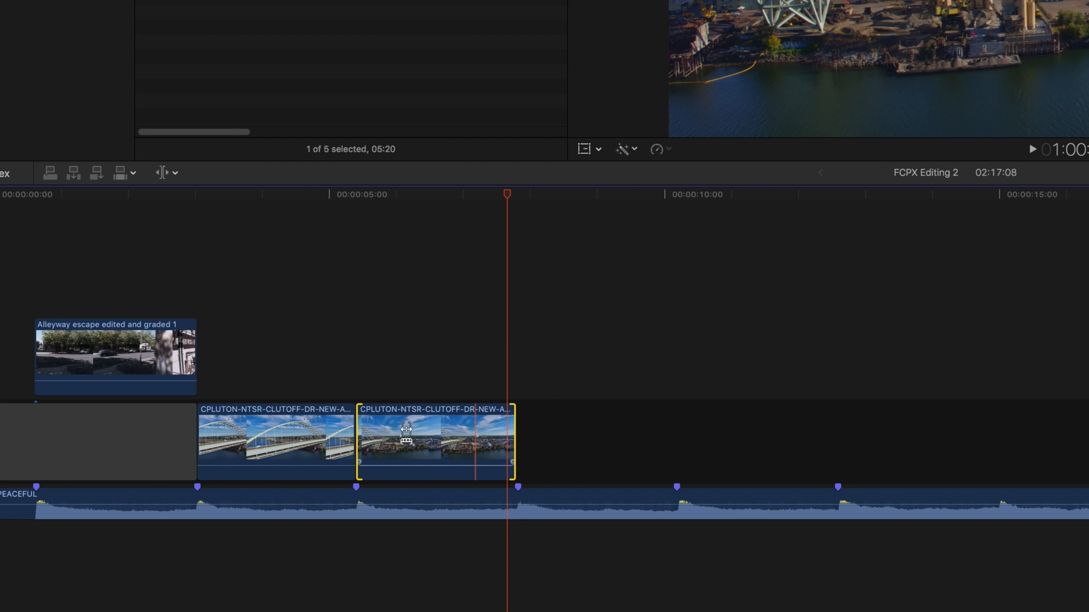
scroll(406, 430, "right", 1)
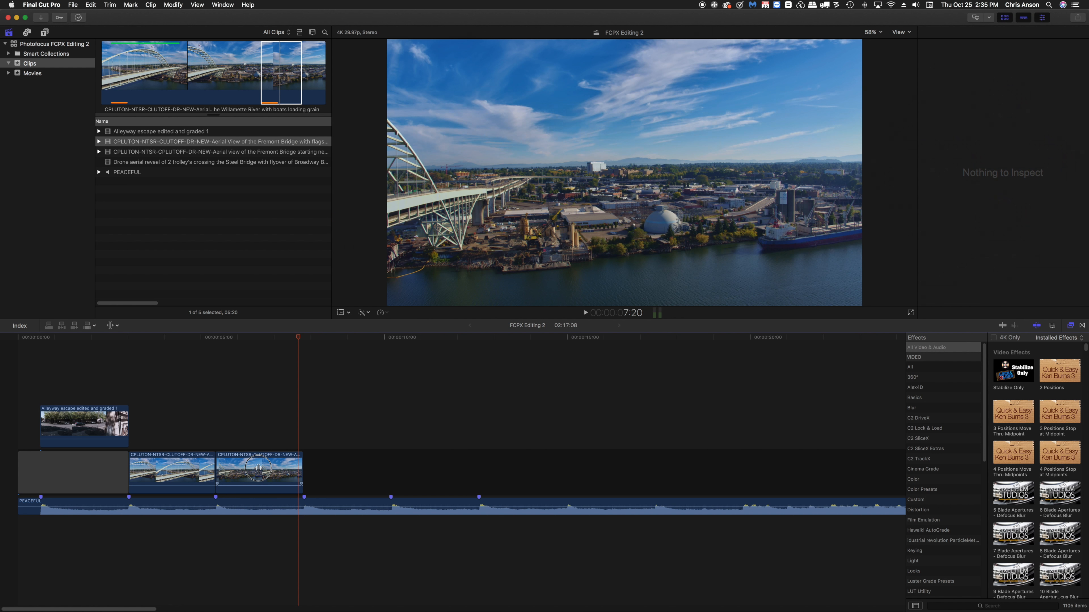
left_click_drag(432, 434, 432, 434)
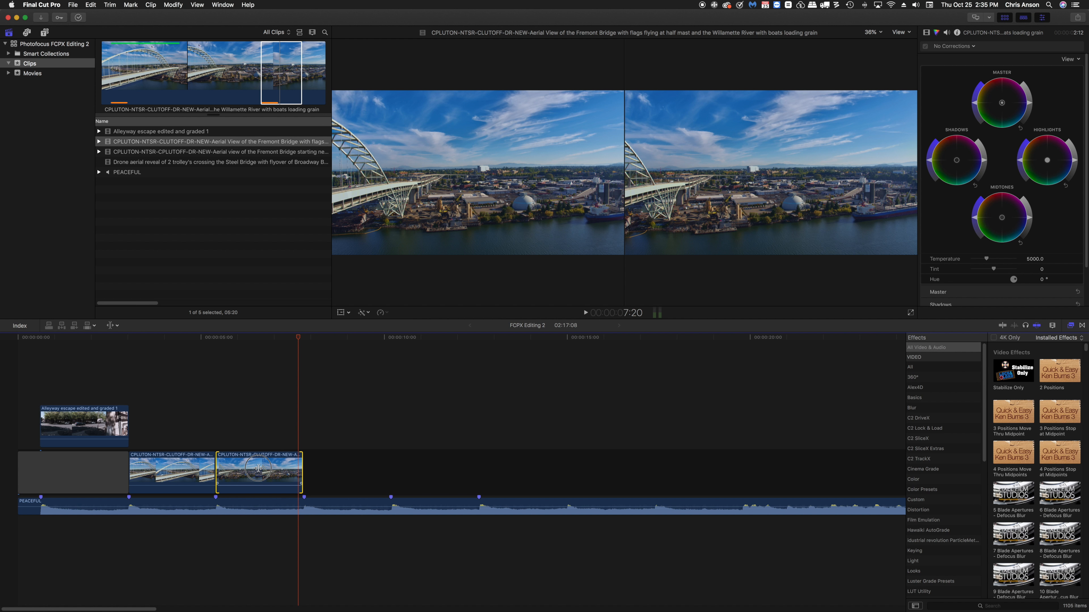
left_click_drag(258, 468, 245, 469)
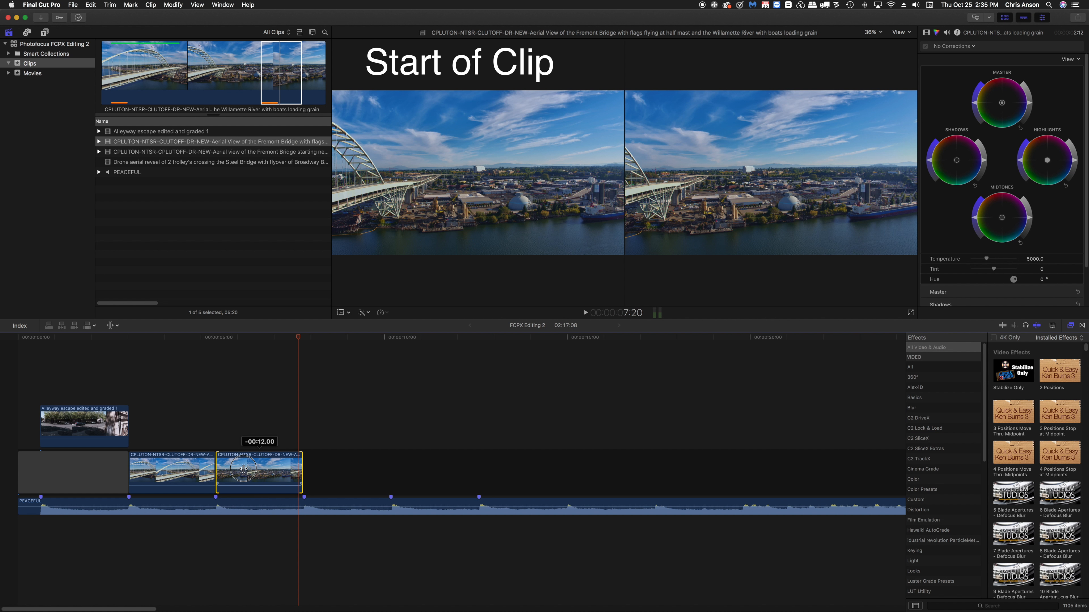
left_click_drag(241, 469, 132, 468)
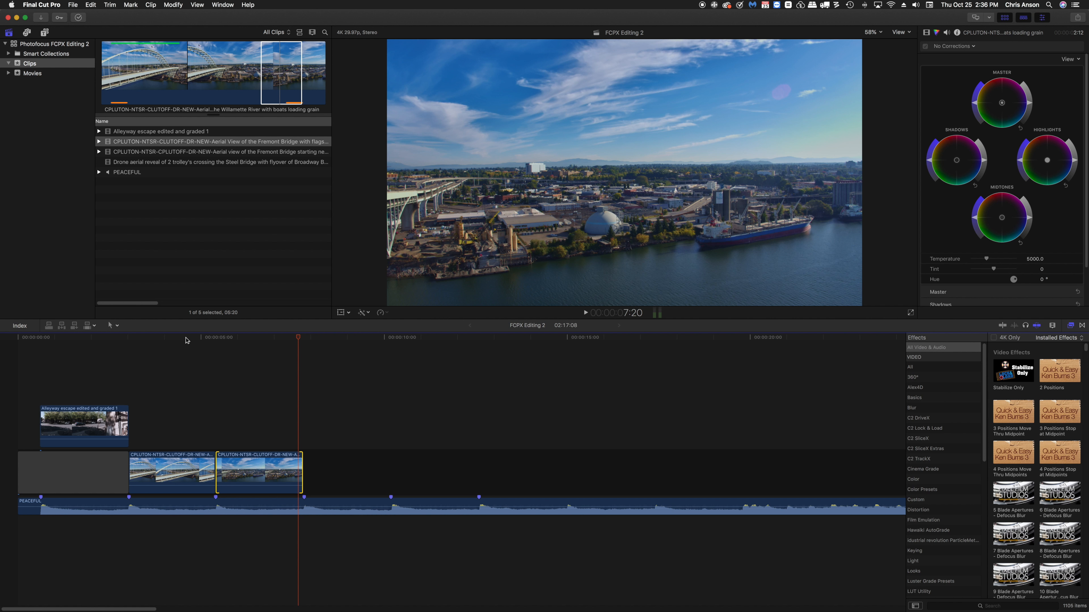
Play back the timeline from the first bridge clip through the slipped second bridge clip
left_click(186, 339)
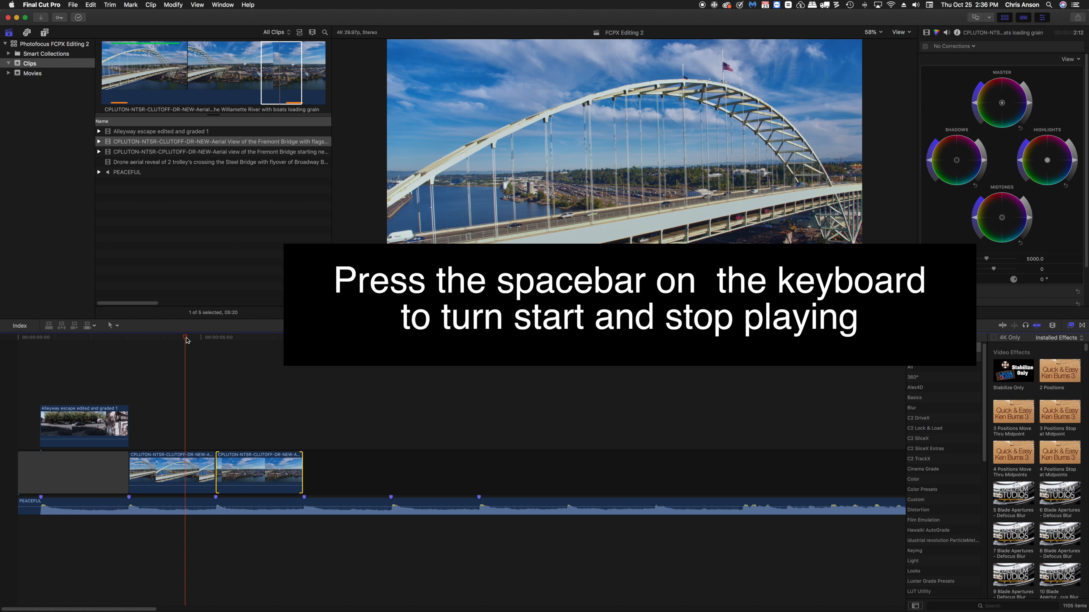
key("space")
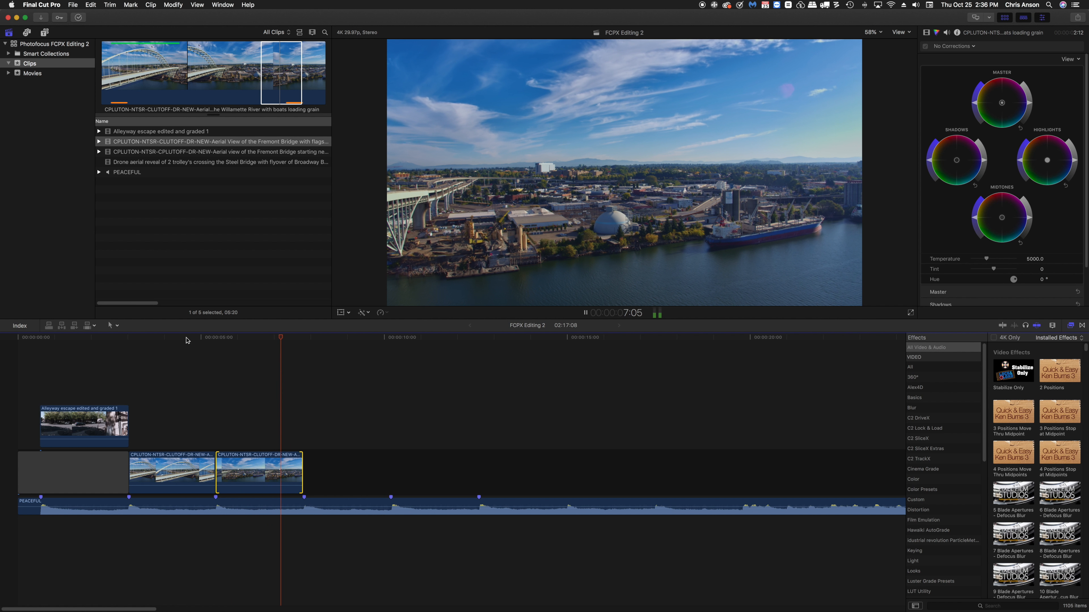
key("space")
Append a range about 14:04 long from the middle of the near-the-water Fremont Bridge source clip to the storyline at the fourth music marker
left_click_drag(341, 340, 306, 347)
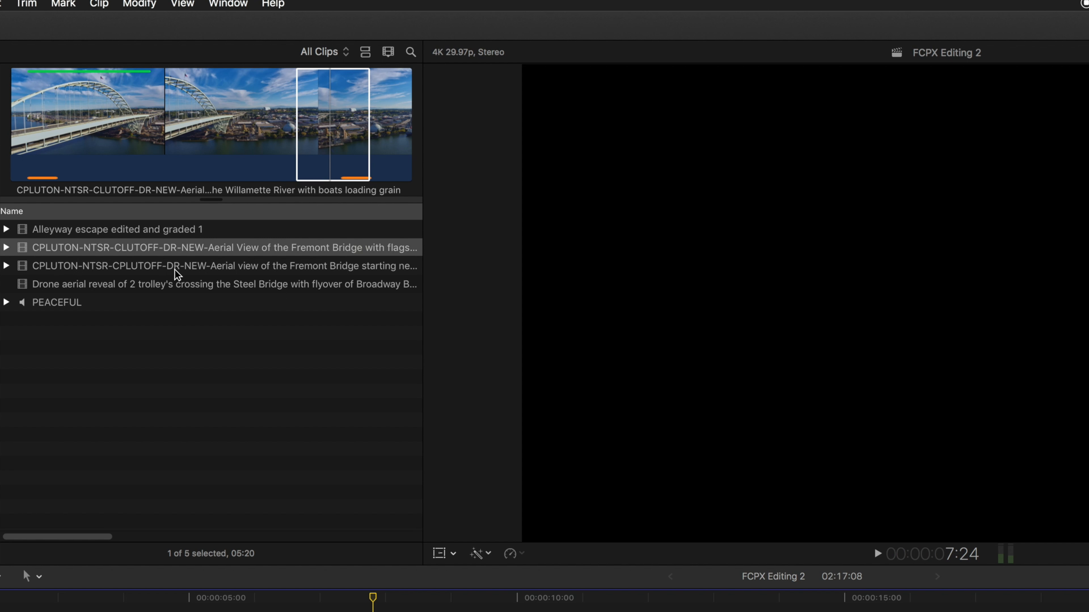
left_click(175, 267)
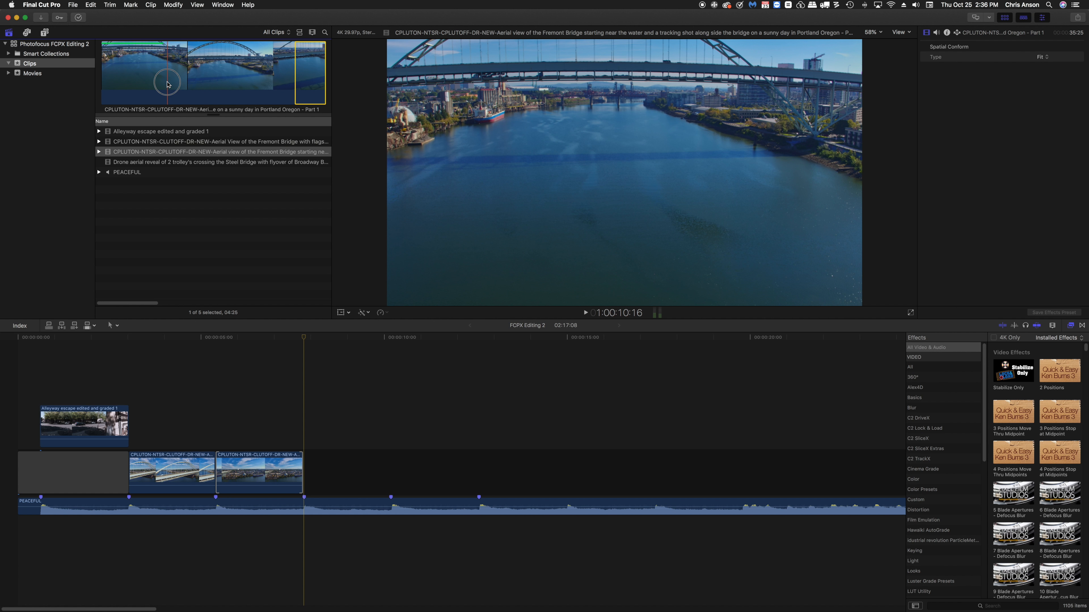
left_click_drag(167, 85, 257, 89)
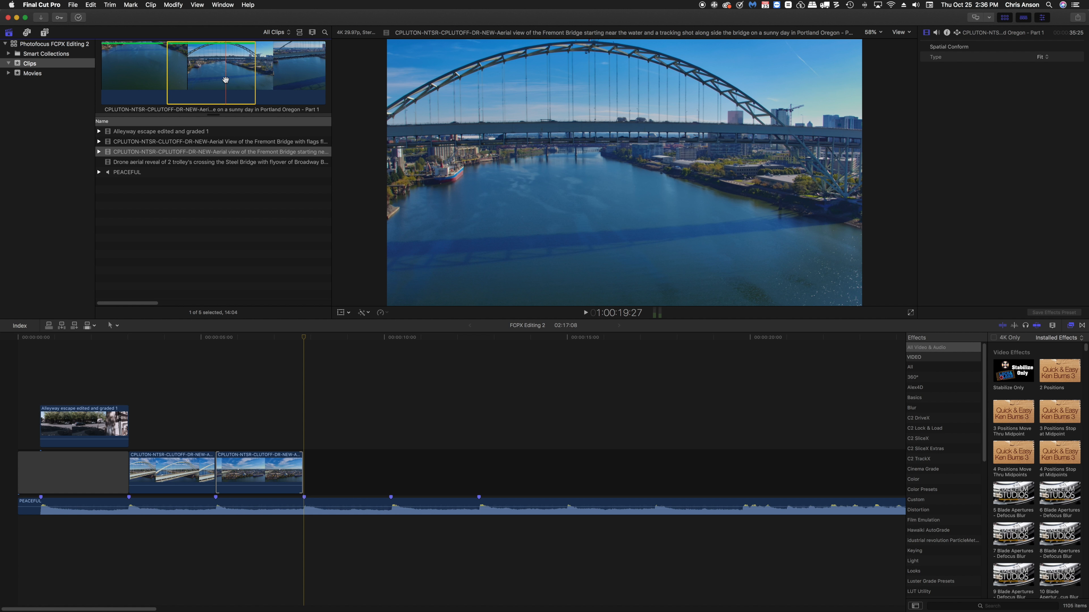
left_click_drag(263, 163, 308, 472)
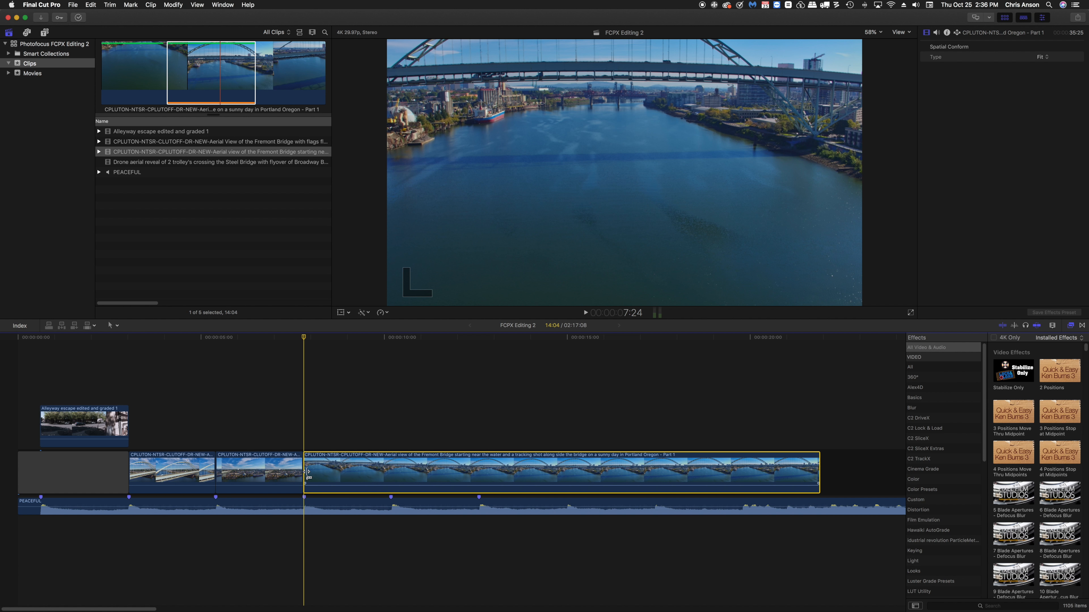
Play back the newly added near-the-water bridge clip from the fourth music marker
left_click_drag(304, 340, 393, 348)
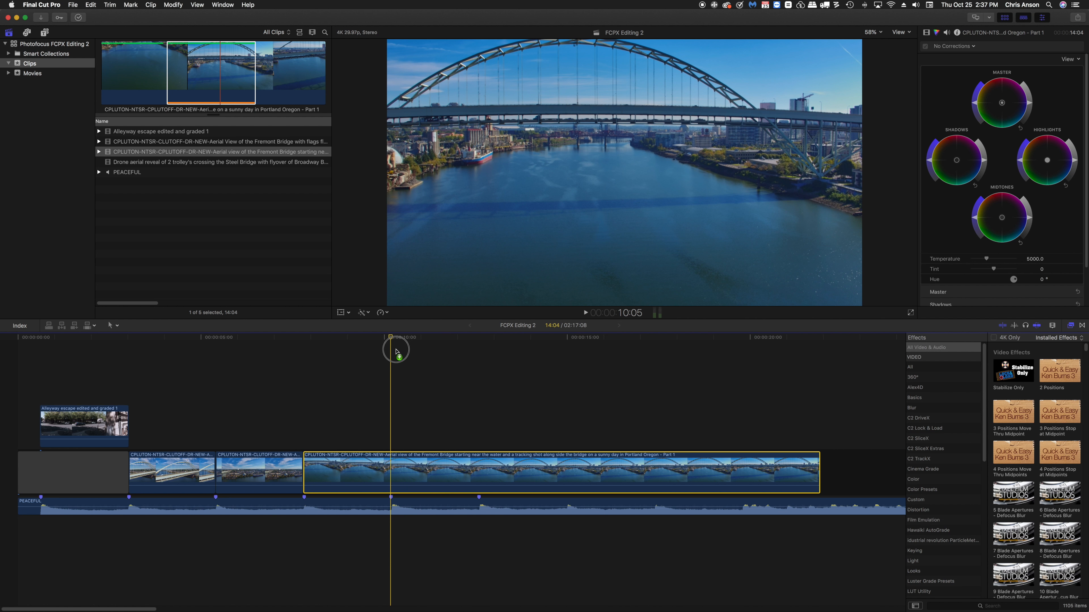
key("space")
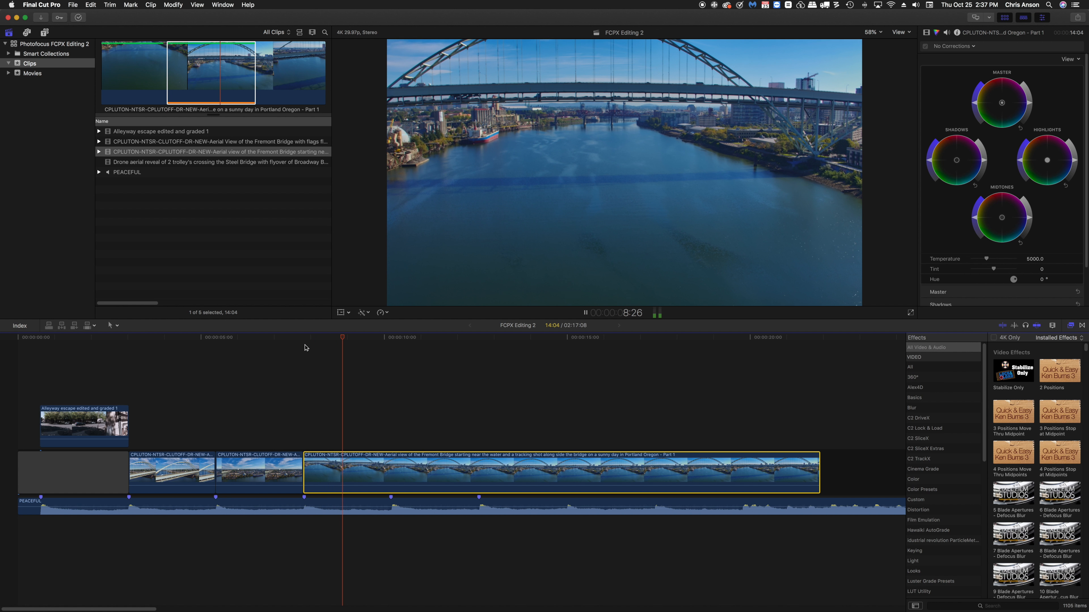
key("space")
Connect a range about 08:24 long from near the end of the same source clip above the storyline, starting at the fifth music marker
left_click(393, 341)
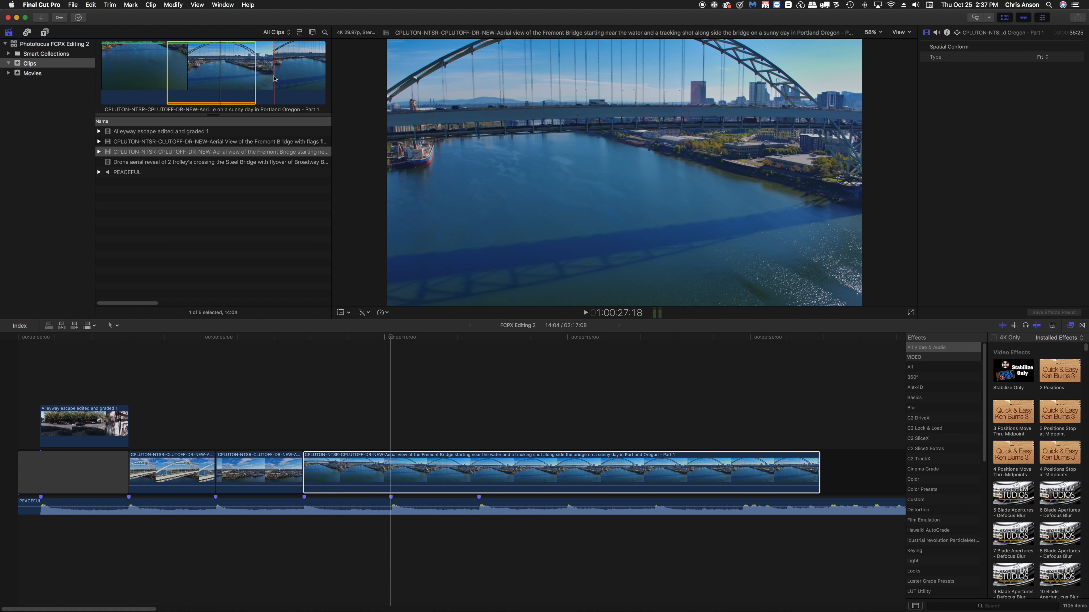
left_click(265, 78)
left_click_drag(265, 78, 388, 422)
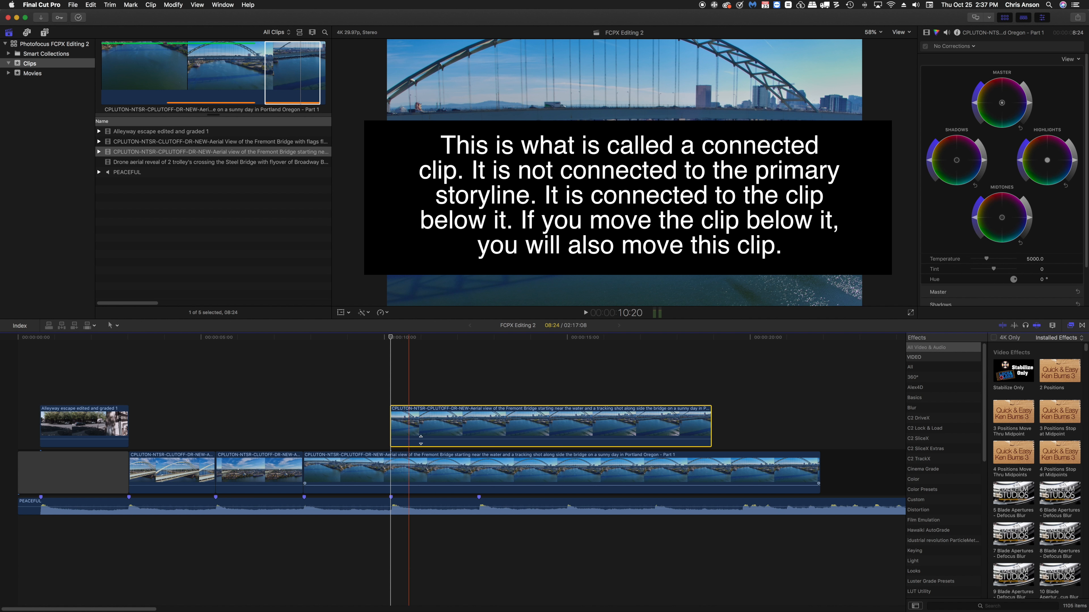
Play back the connected bridge clip and trim its end to the sixth music marker
left_click(308, 348)
key("space")
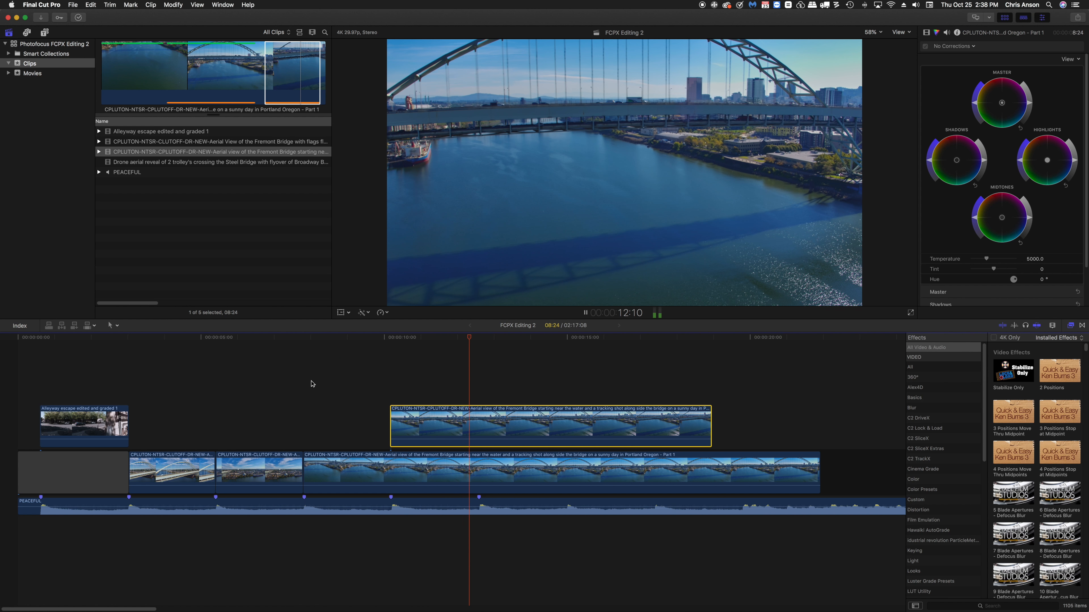
left_click_drag(711, 427, 478, 432)
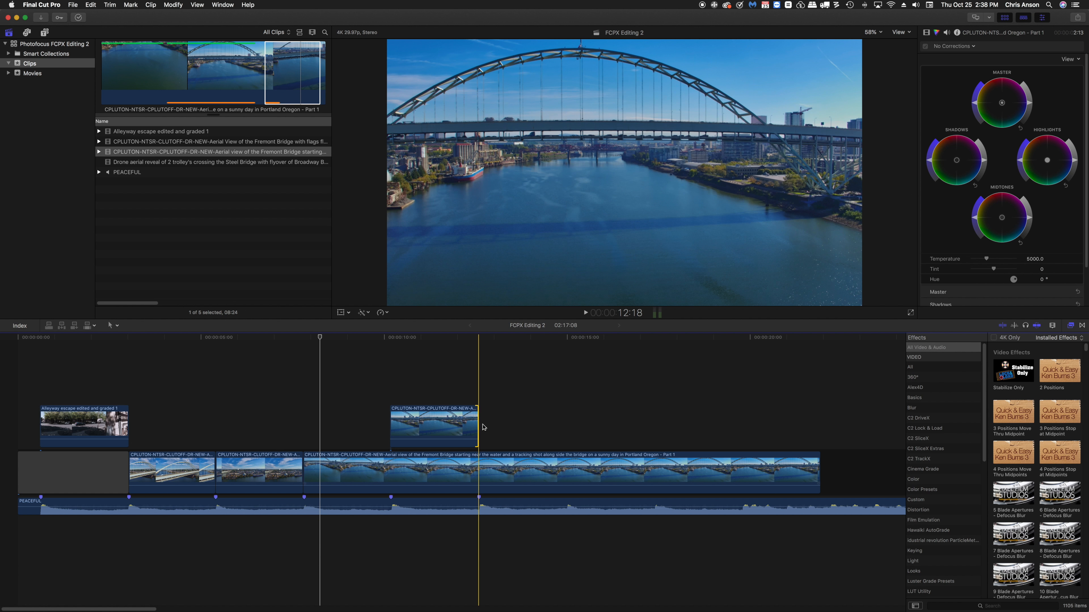
Play on past the connected clip and park the playhead at the waveform peak at 15:00
key("space")
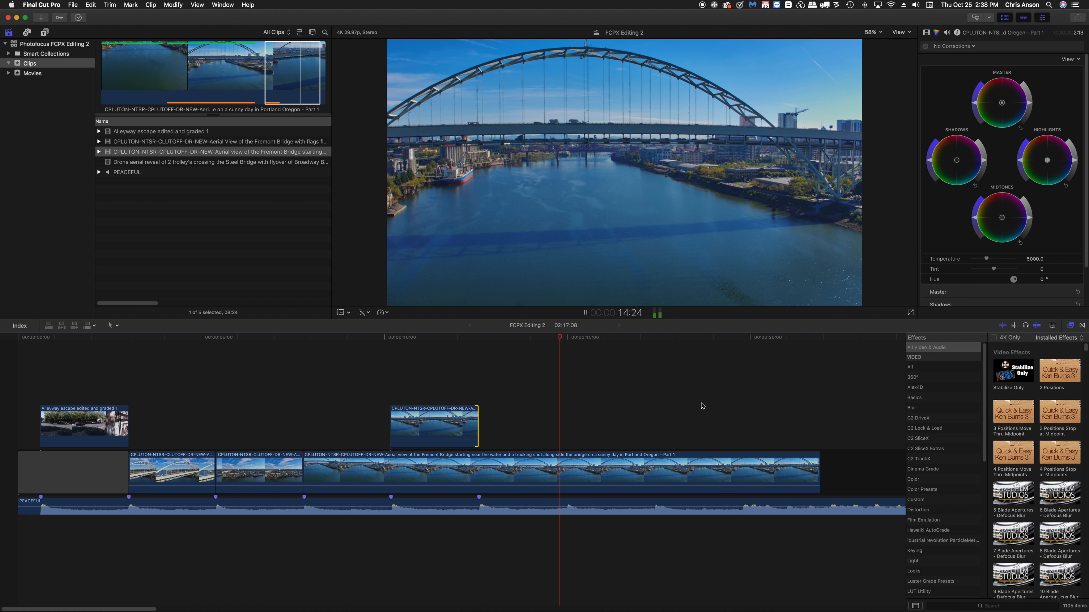
key("space")
left_click_drag(587, 340, 567, 343)
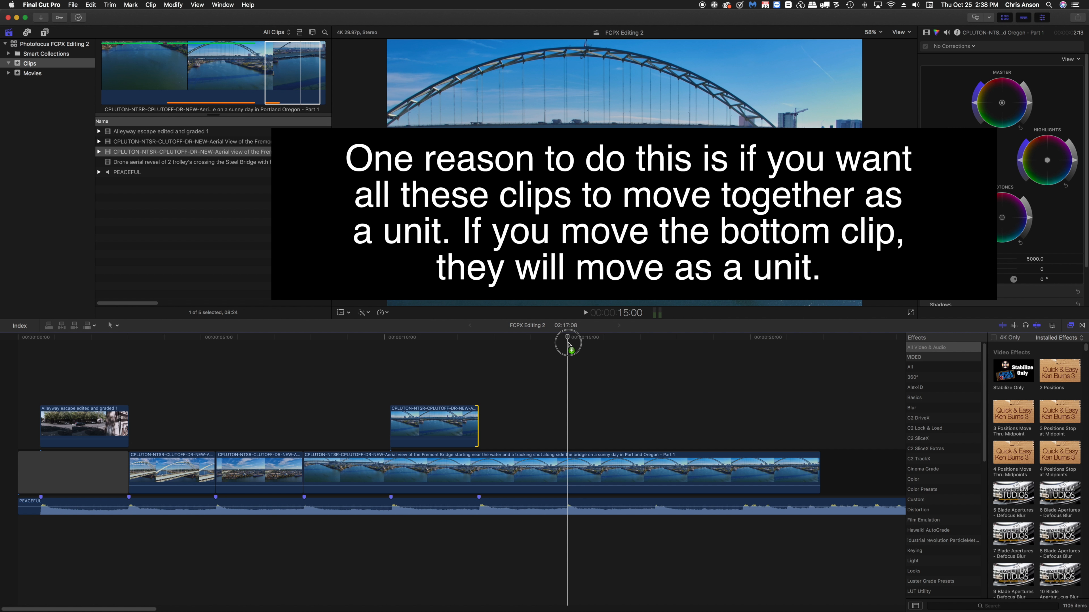